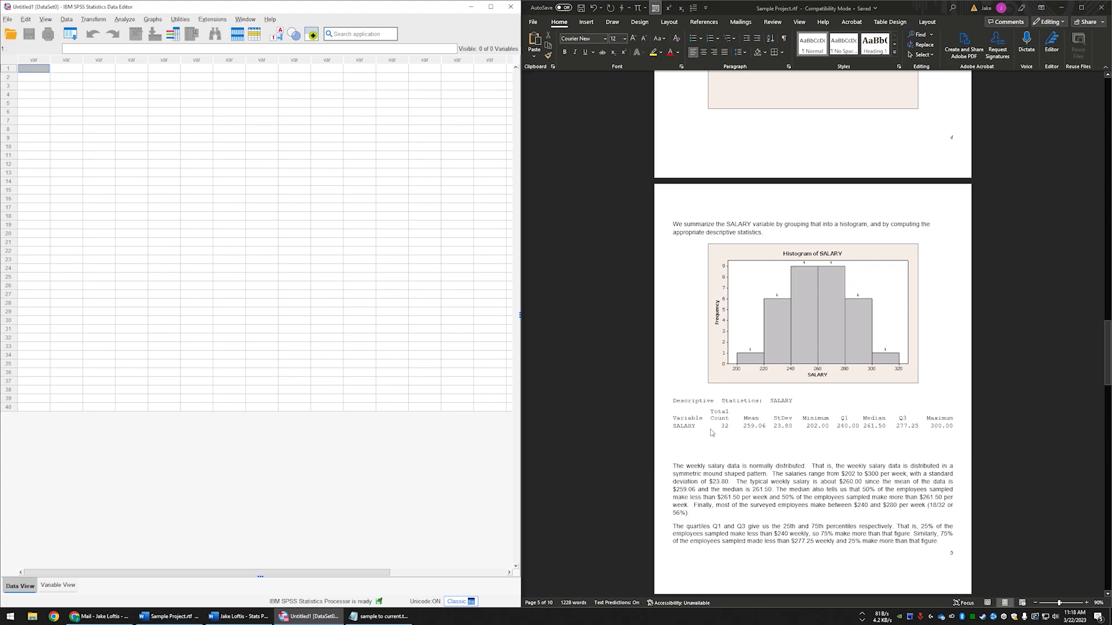
- Review the sample report's SALARY descriptive statistics and its SALARY and GENDER section with dotplot, boxplot and statistics by gender
left_click(681, 403)
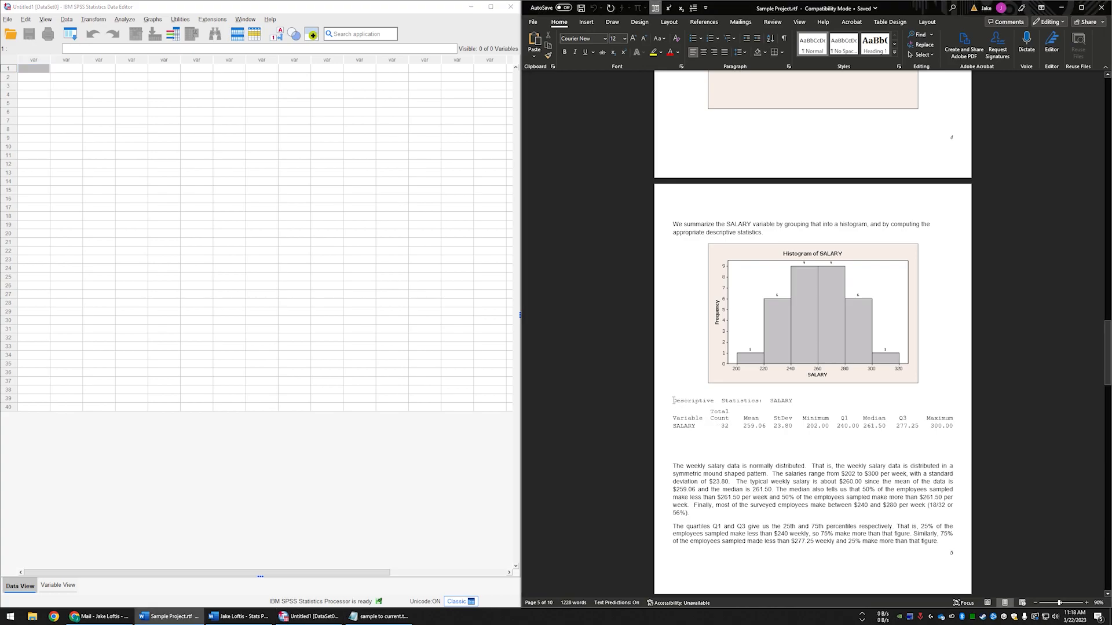
mouse_move(672, 400)
left_mouse_down()
mouse_move(702, 402)
mouse_move(664, 405)
left_mouse_up()
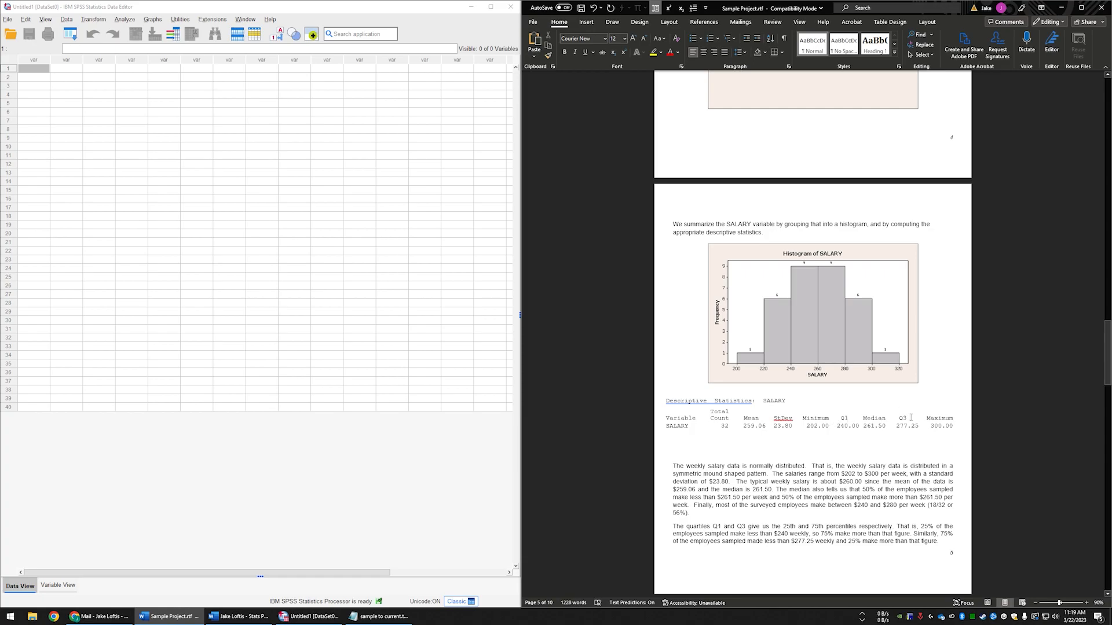
scroll(799, 370, "down", 7)
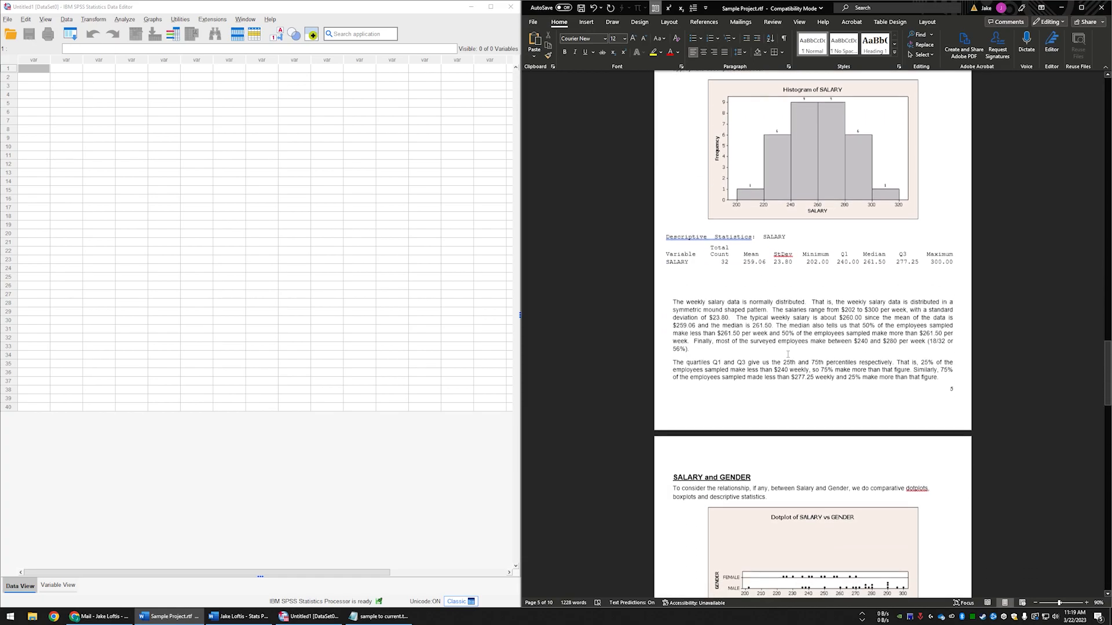
scroll(787, 354, "down", 1)
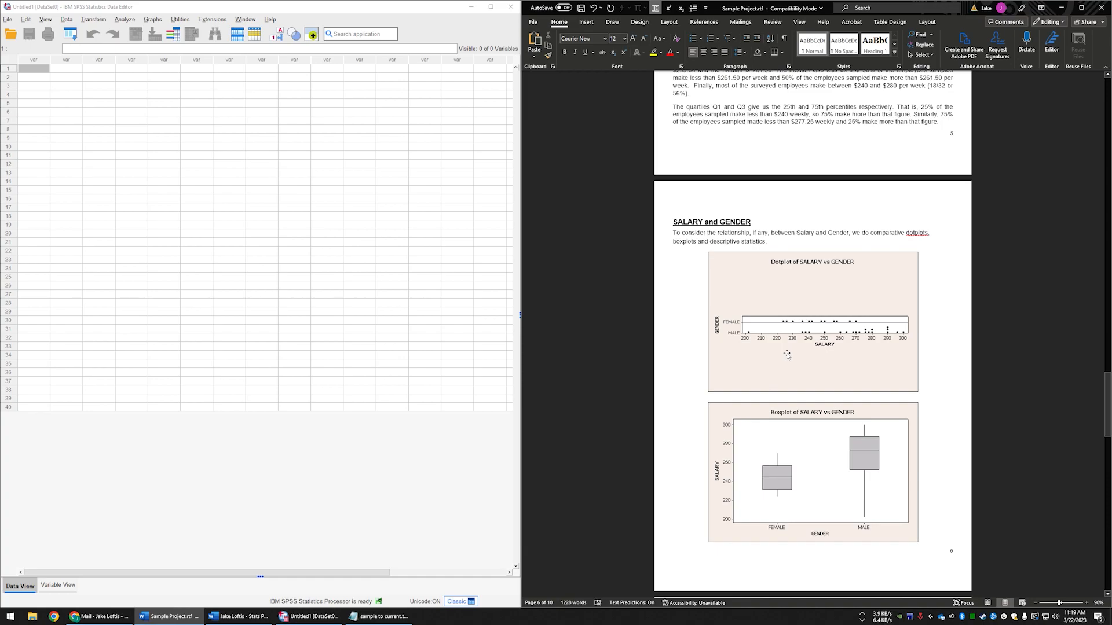
scroll(787, 355, "down", 2)
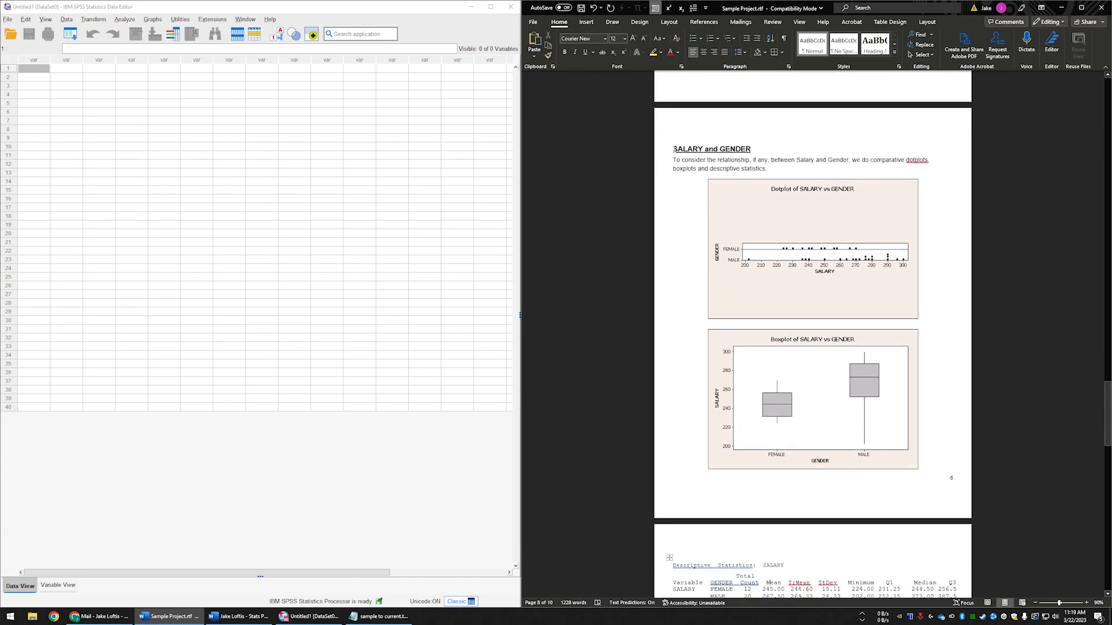
left_click_drag(674, 149, 751, 149)
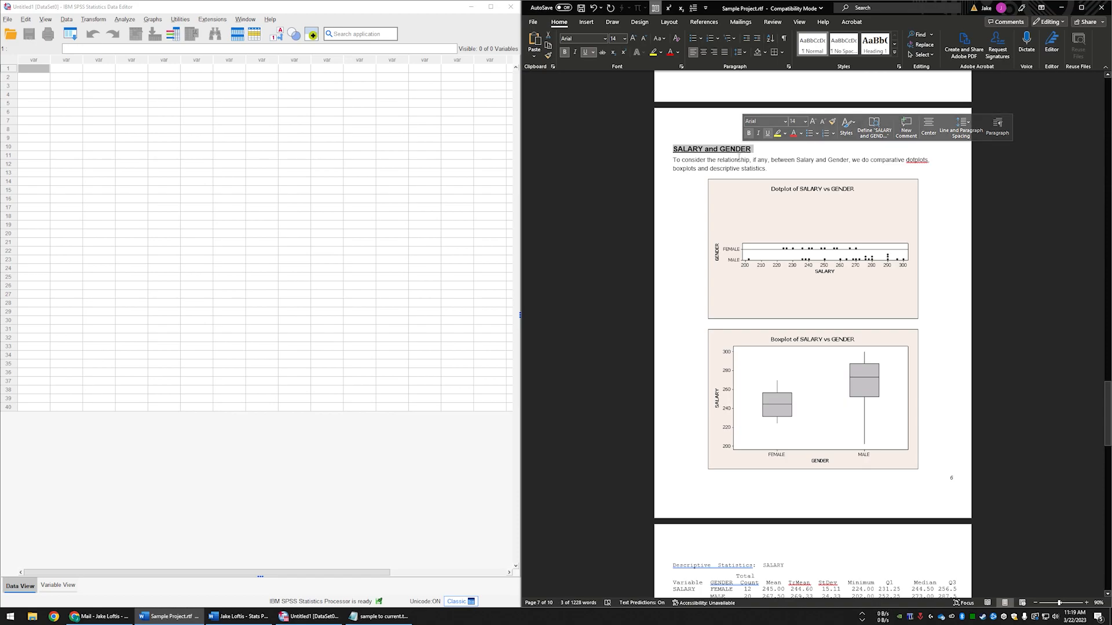
scroll(728, 176, "down", 2)
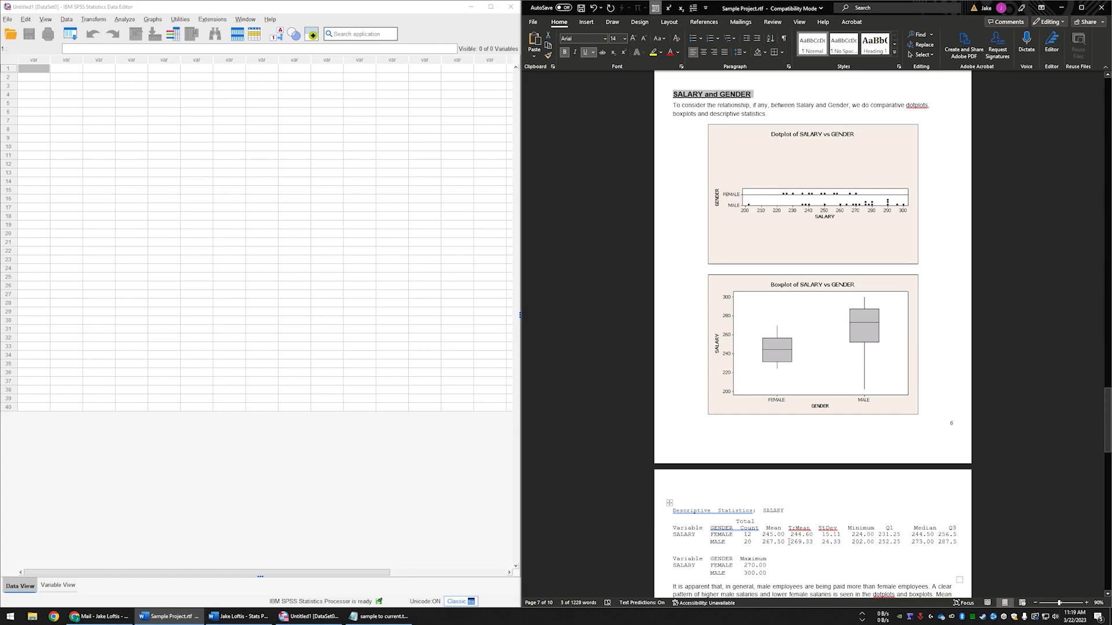
scroll(791, 542, "down", 1)
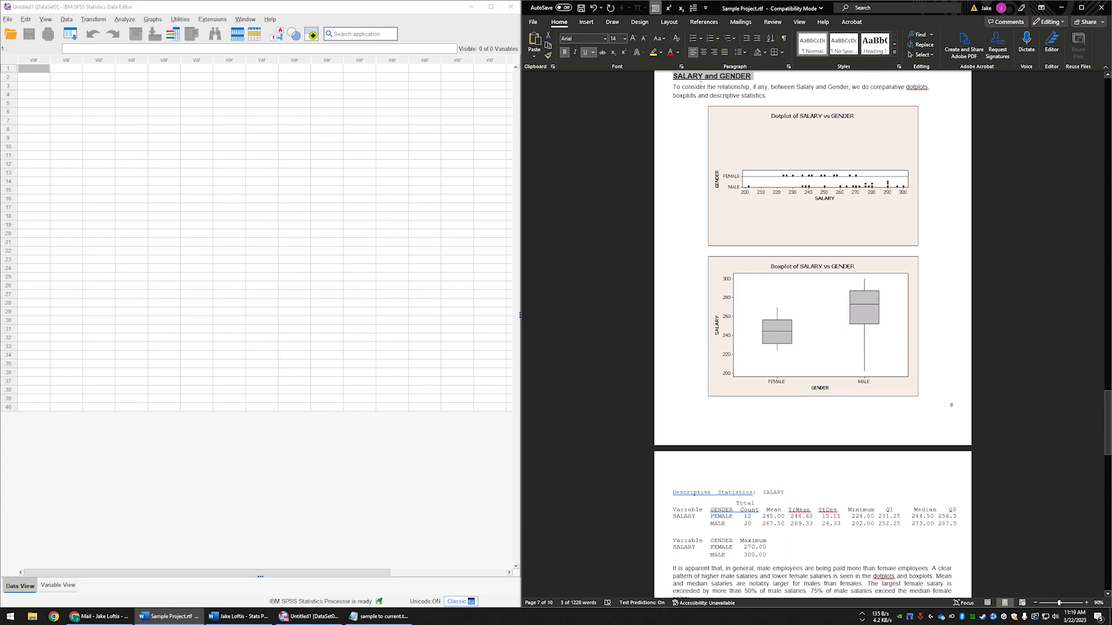
left_click_drag(754, 493, 680, 496)
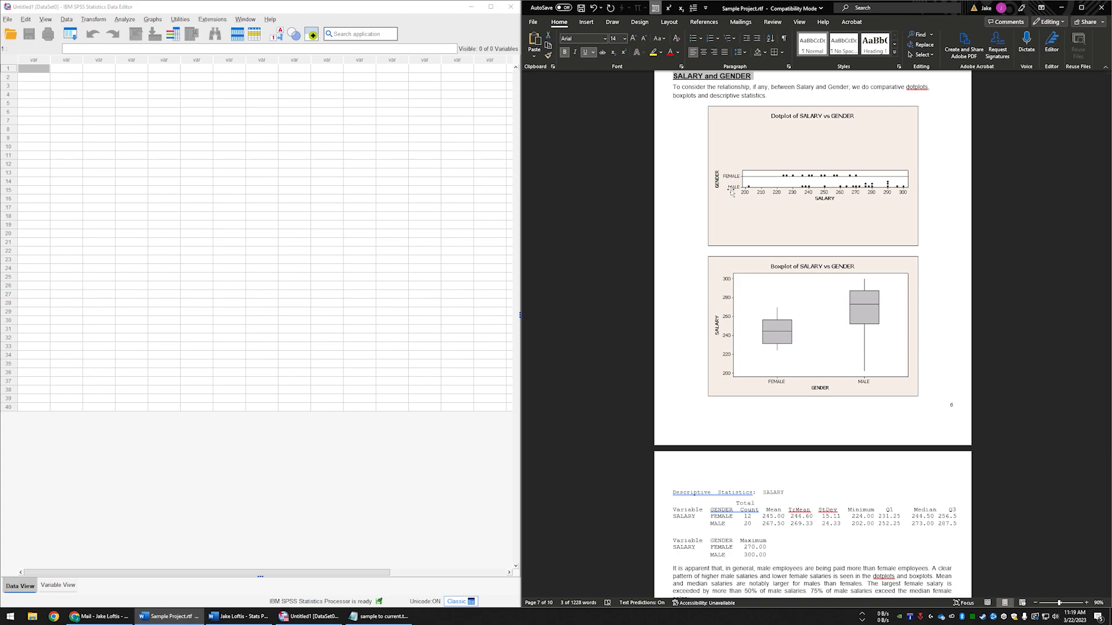
- Switch to SPSS and import the Excel workbook DCOM VER 1 DATA.xlsx with the default read settings
left_click(8, 19)
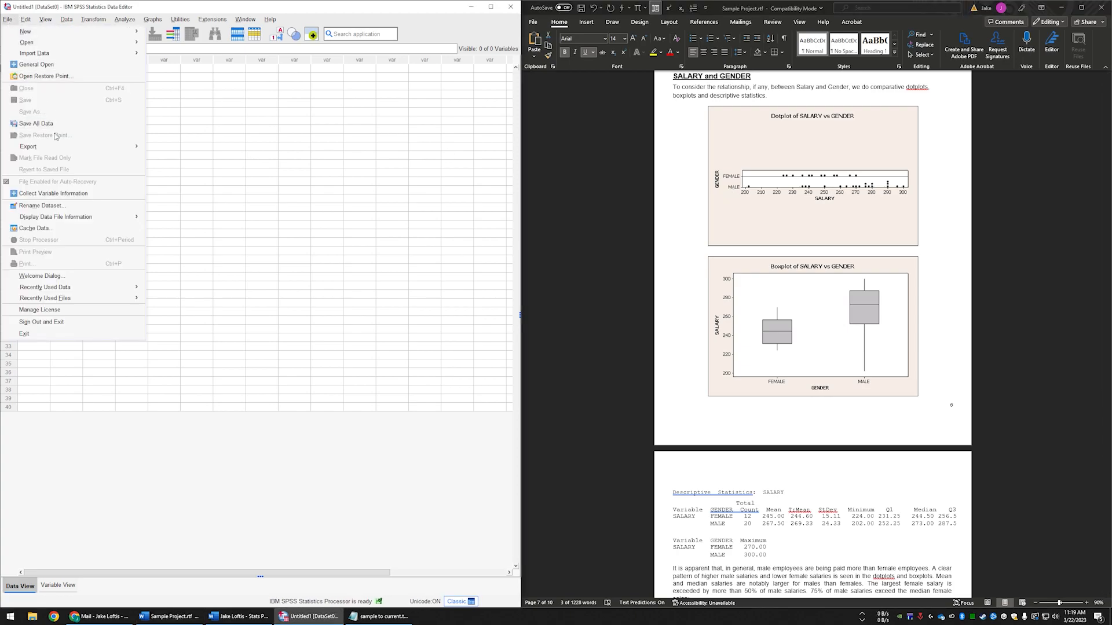
mouse_move(49, 54)
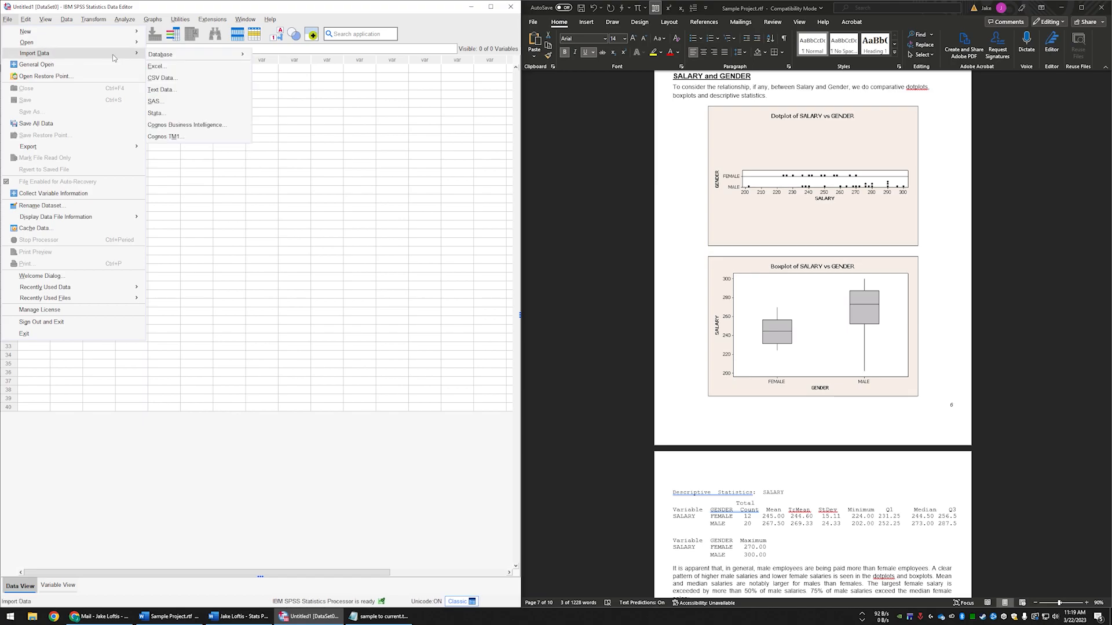
left_click(178, 71)
double_click(477, 289)
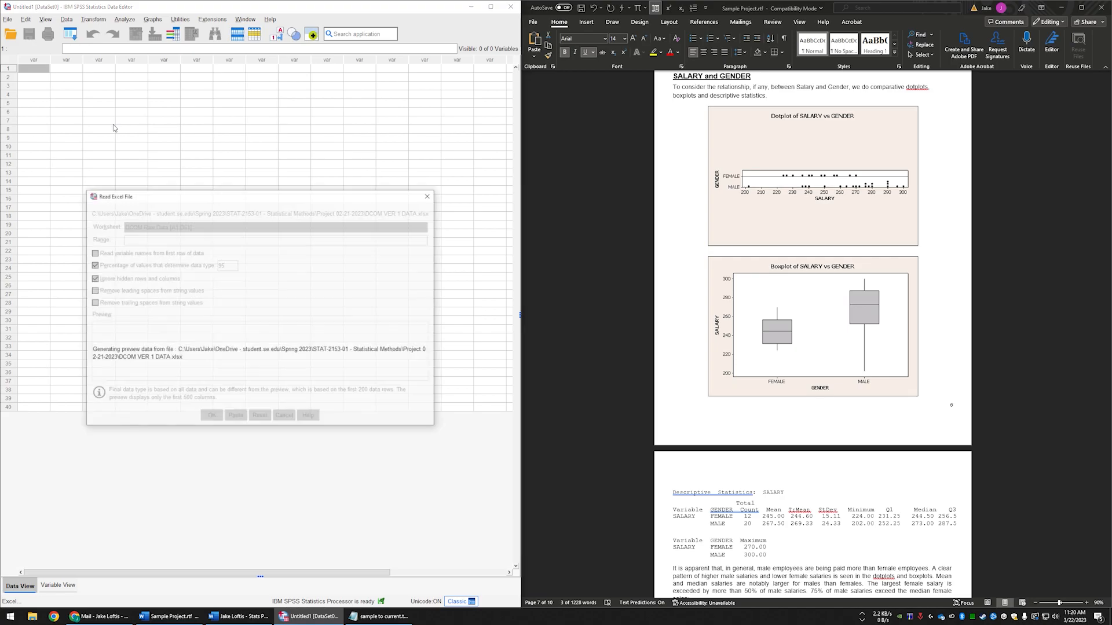
left_click(212, 416)
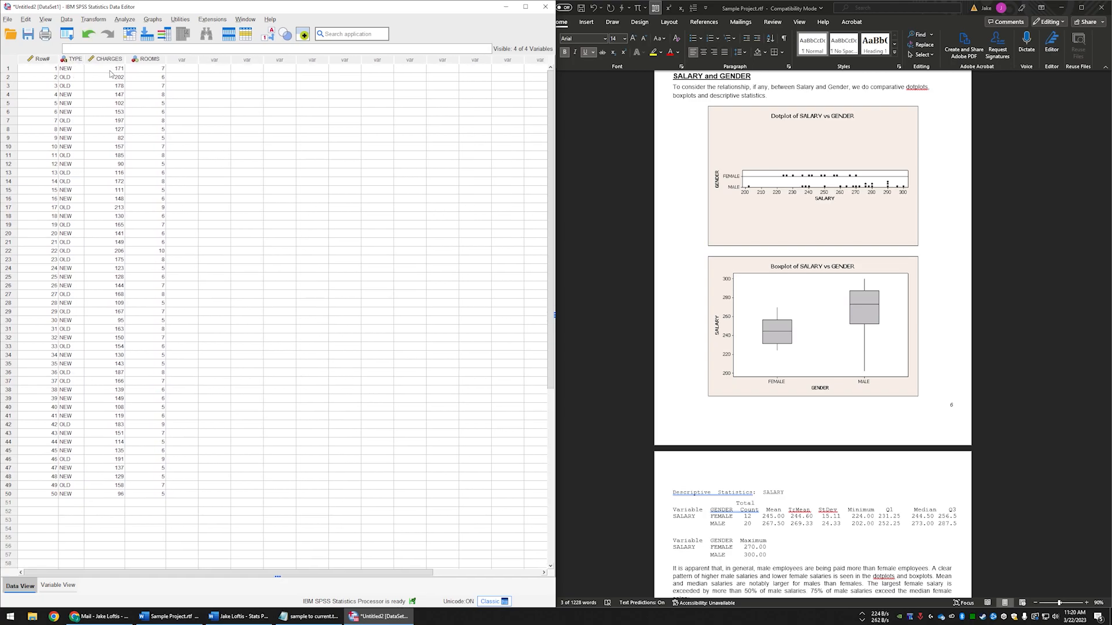
left_click(69, 70)
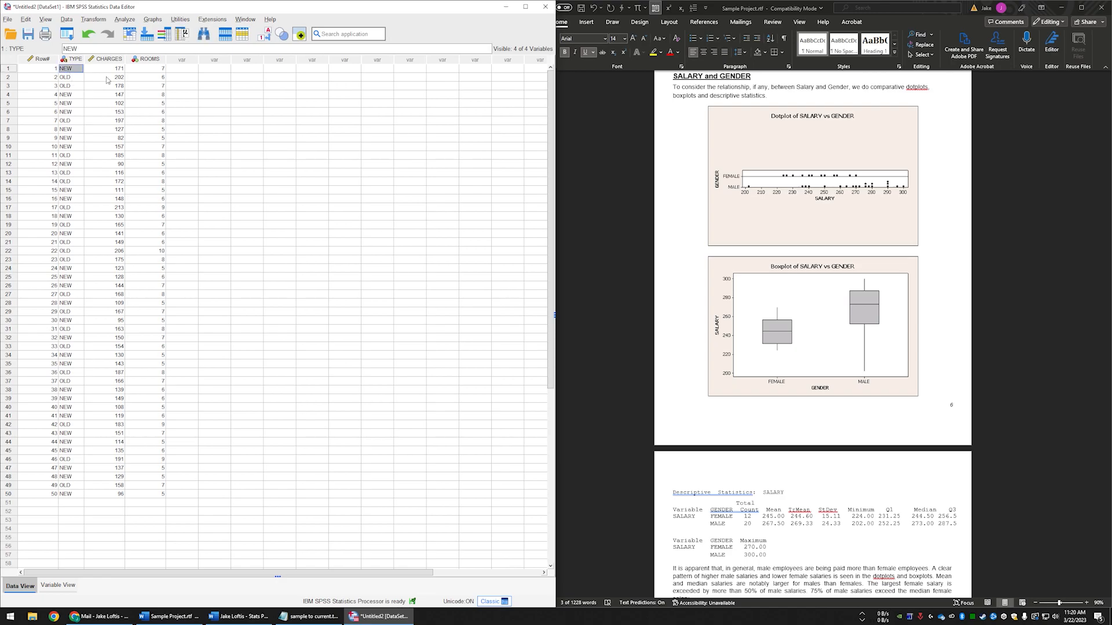
left_click(71, 79)
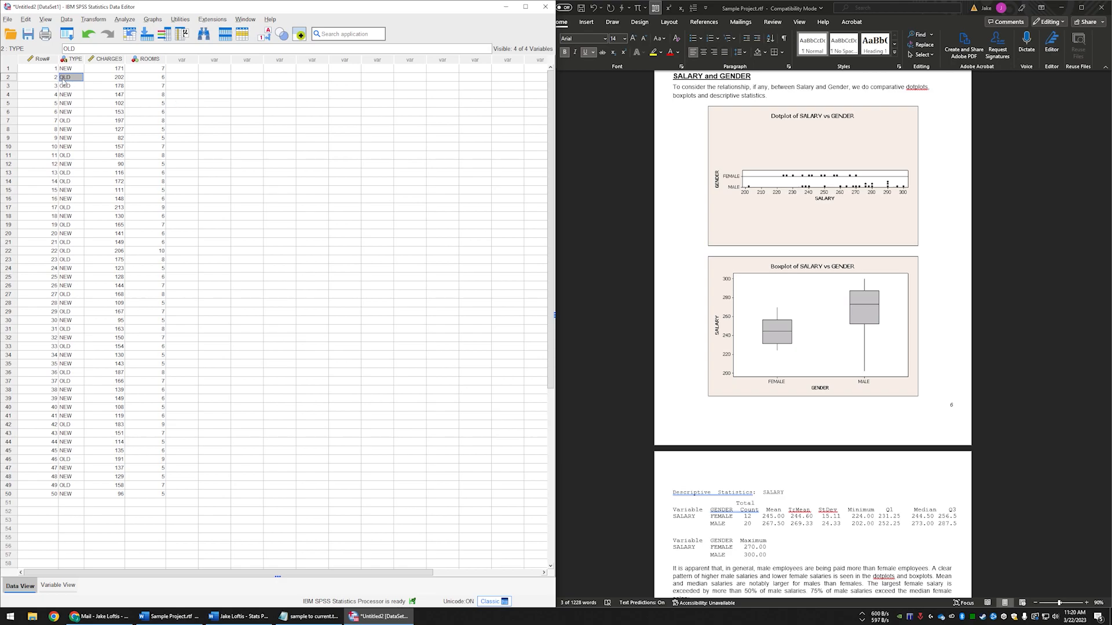
left_click(44, 70)
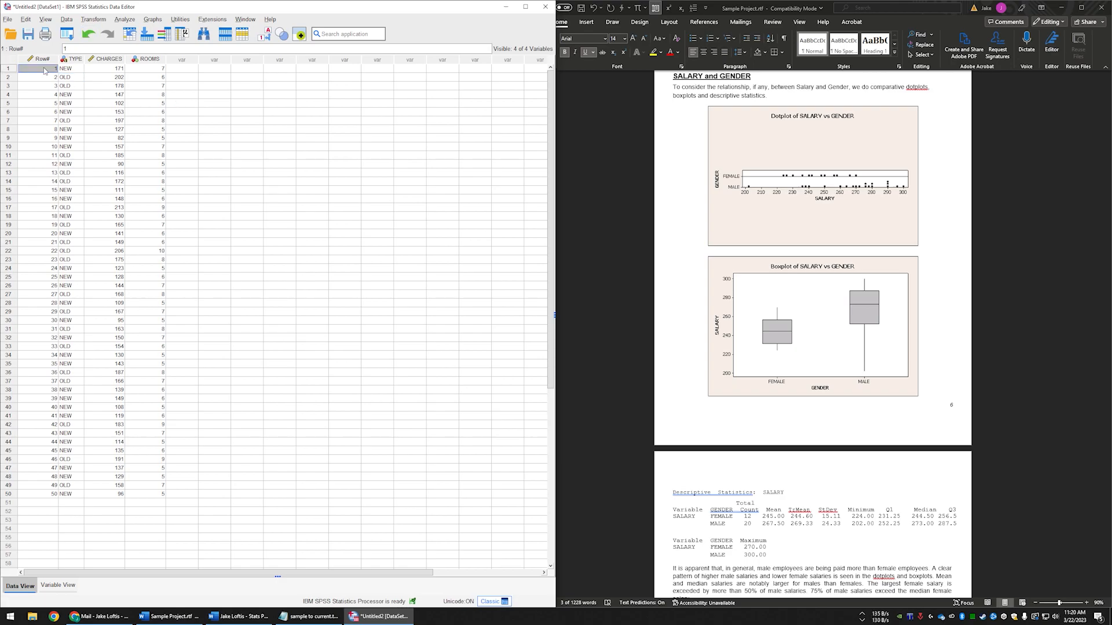
- Select only the cases that satisfy the condition TYPE="NEW", filtering out the unselected cases
left_click(66, 22)
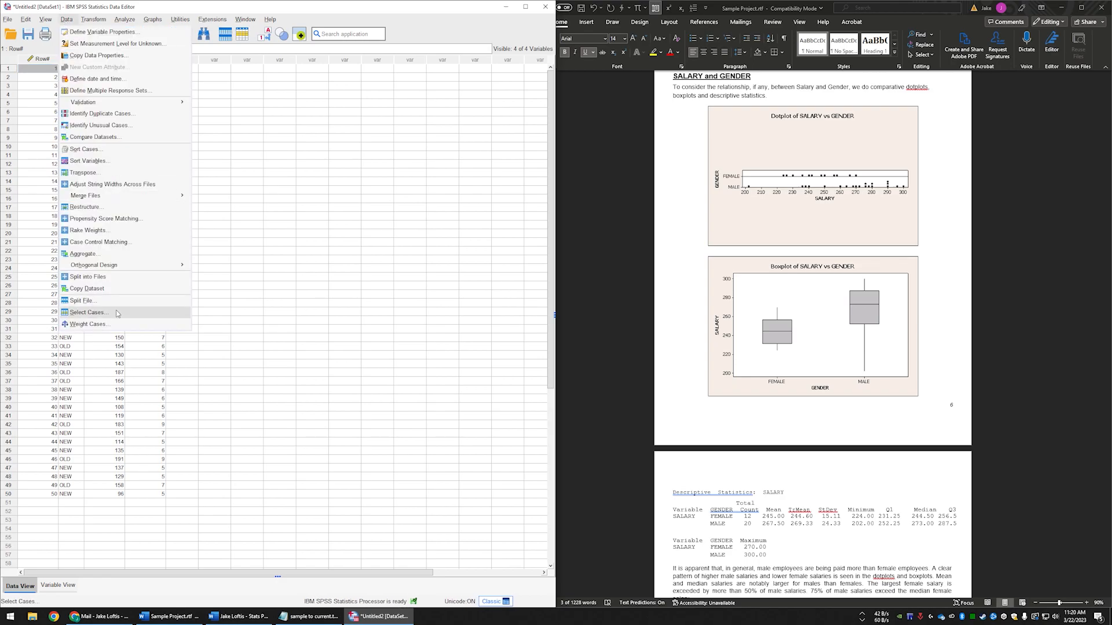
left_click(87, 312)
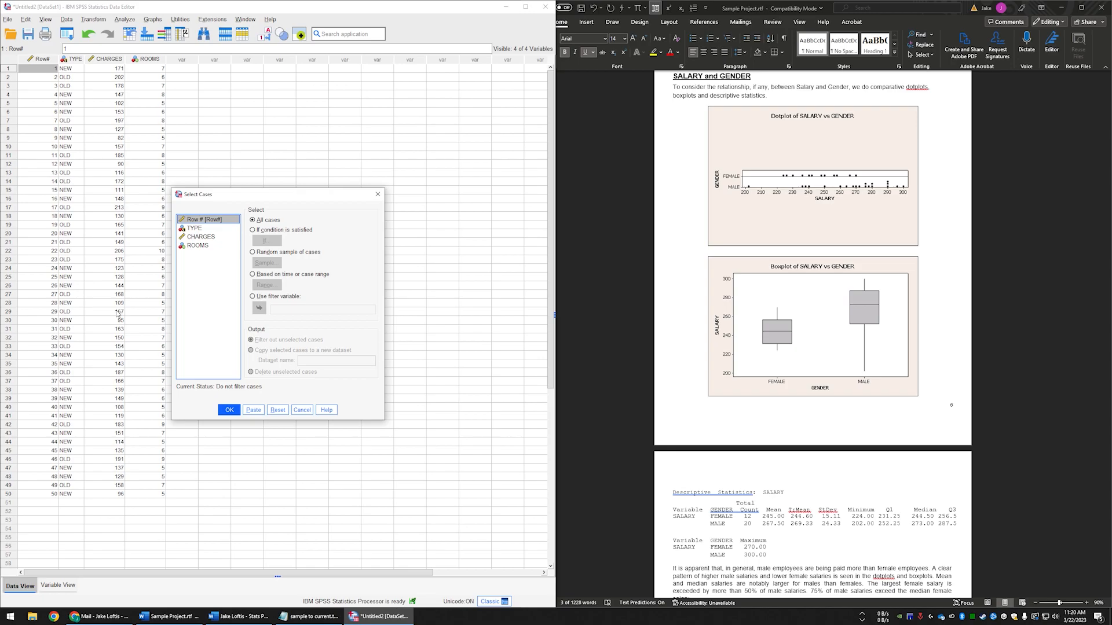
left_click(202, 230)
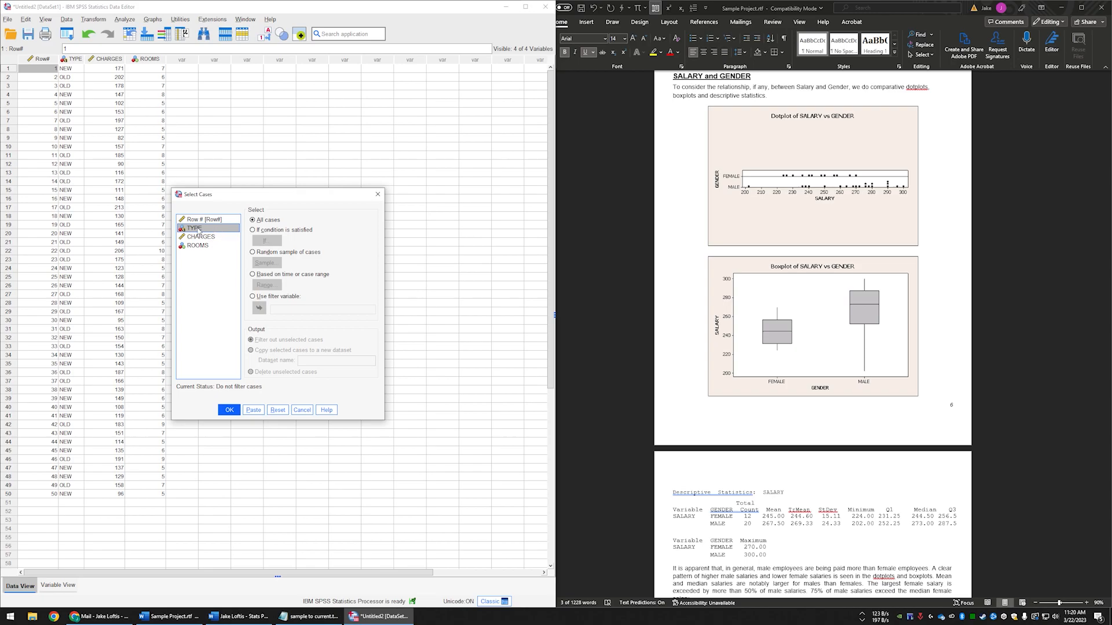
left_click(261, 230)
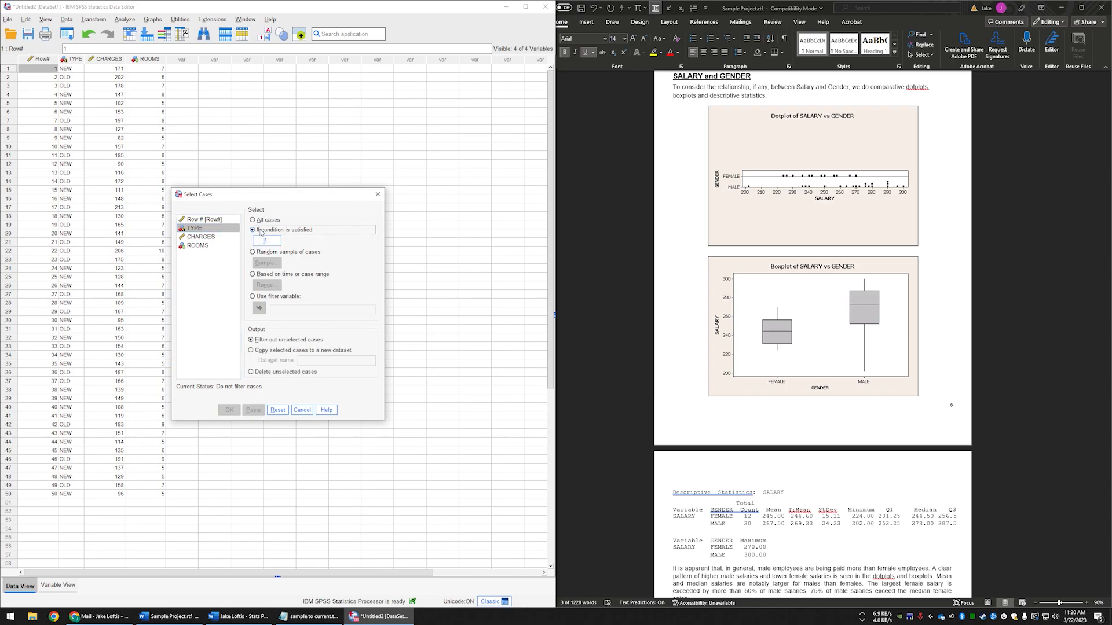
left_click(267, 241)
left_click(267, 240)
left_click(144, 233)
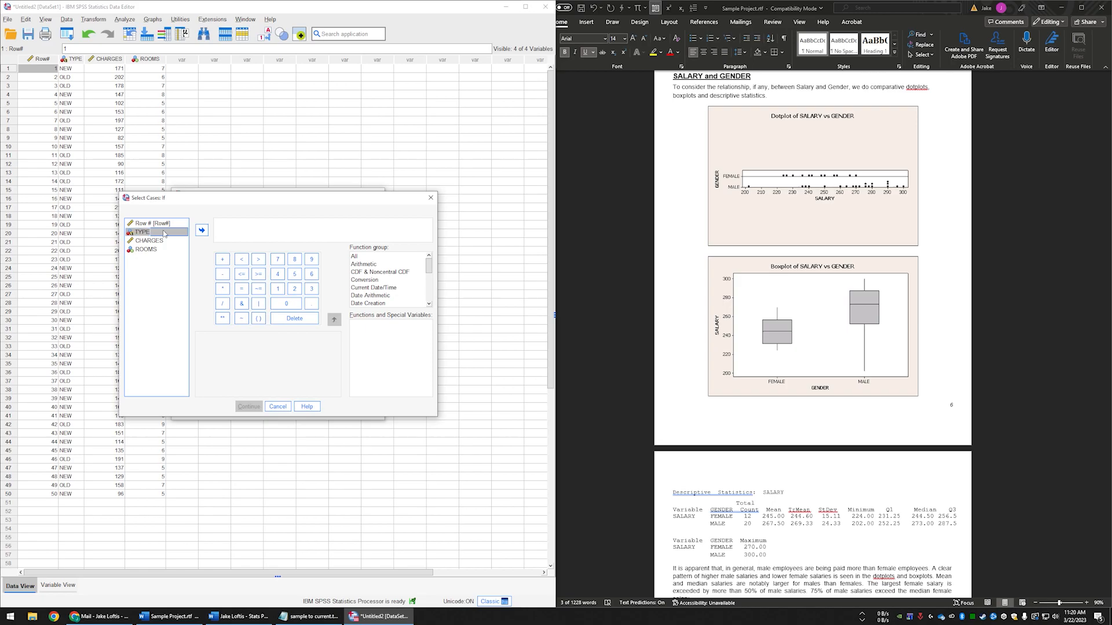
left_click(202, 231)
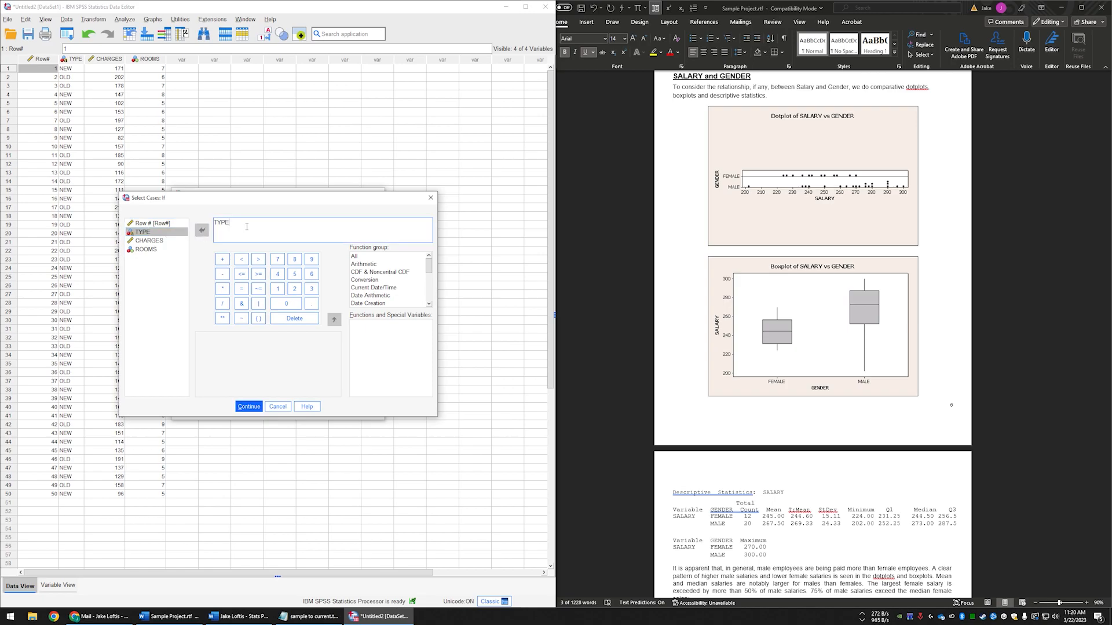
type("'")
type("NEW\"")
left_click(246, 407)
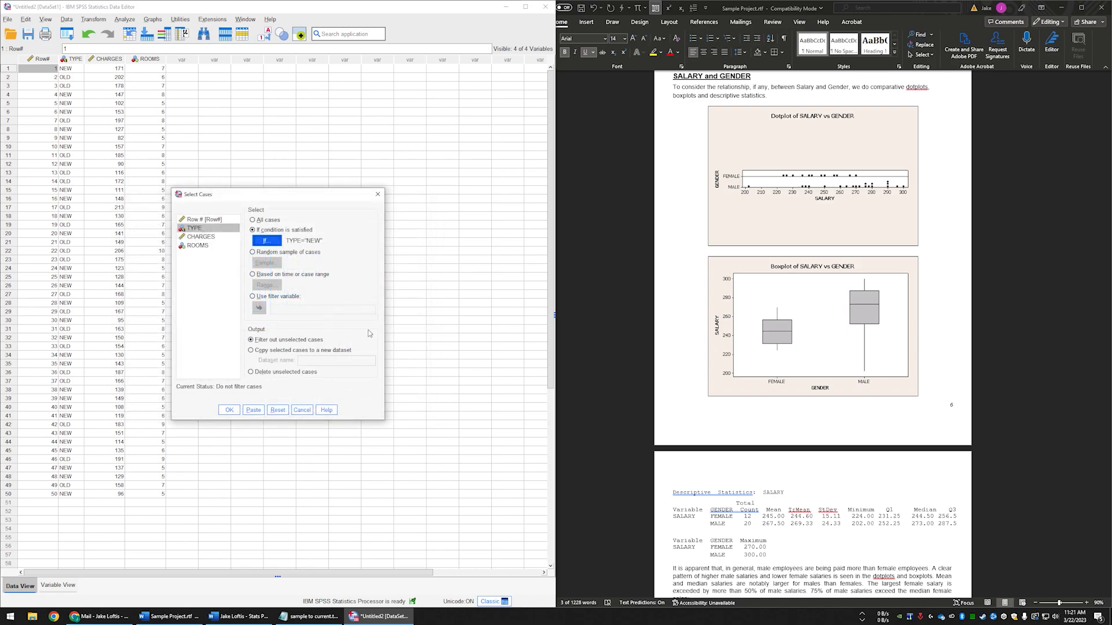
left_click(229, 410)
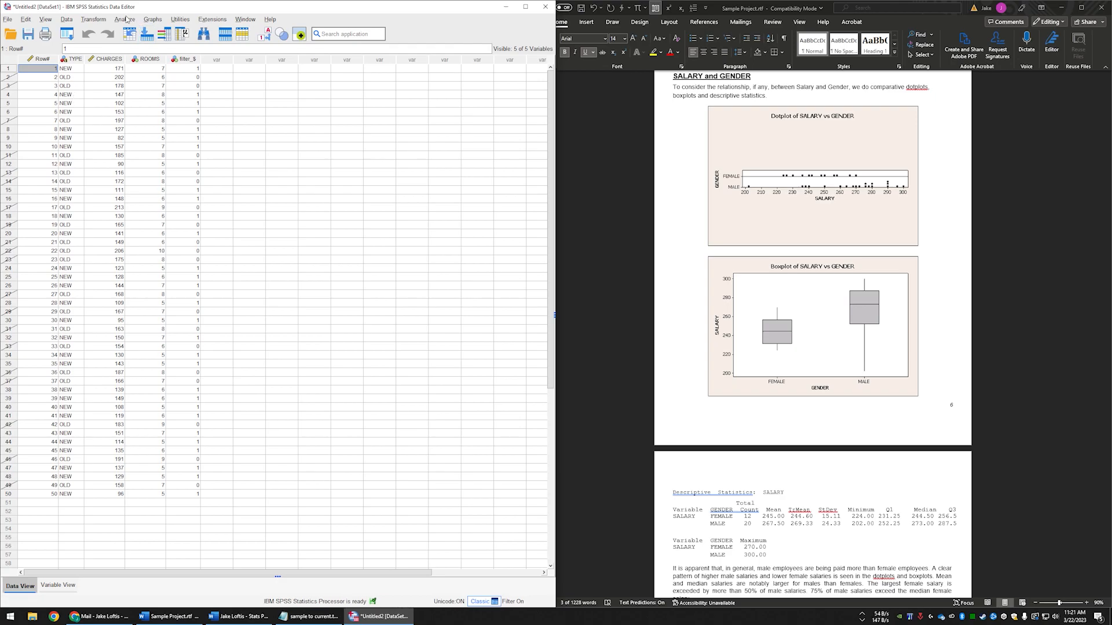
- Set up a Frequencies analysis with CHARGES as its variable
left_click(126, 20)
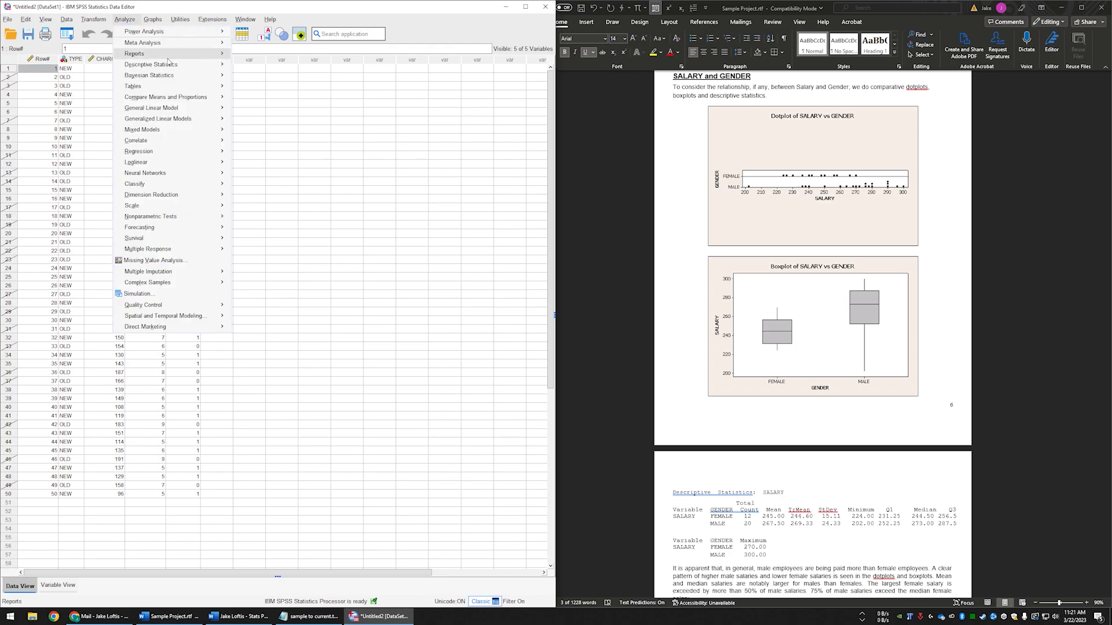
mouse_move(178, 66)
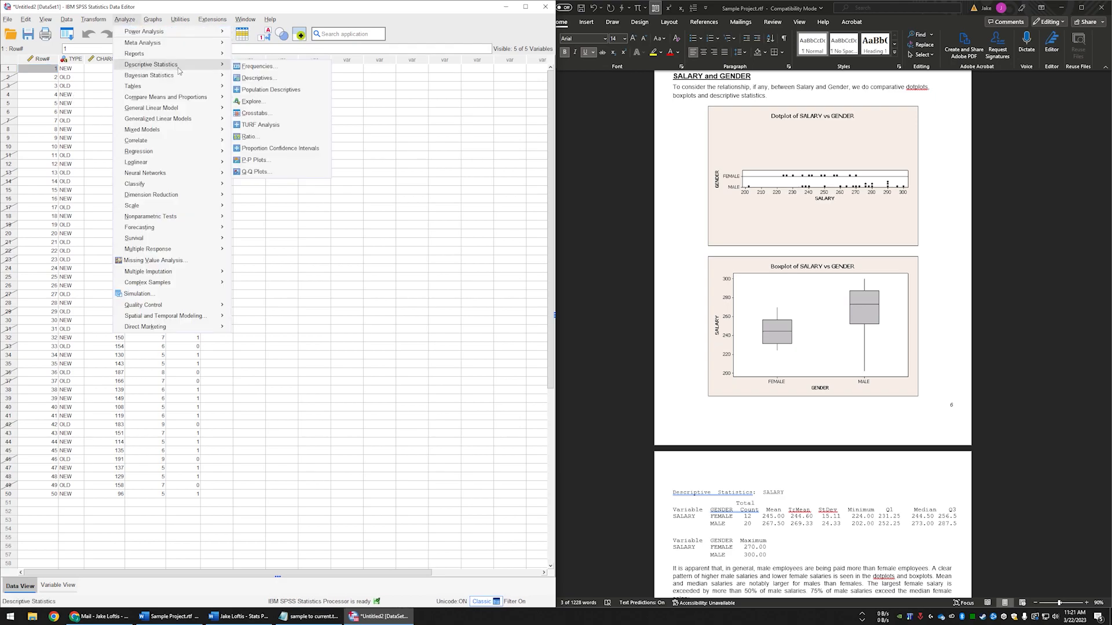
left_click(269, 67)
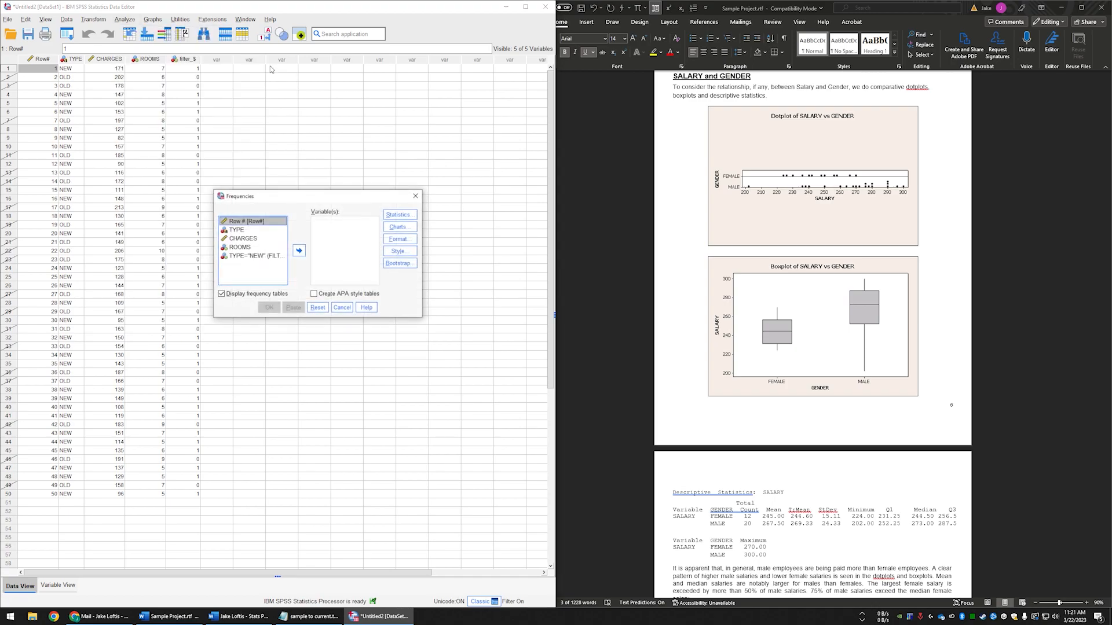
left_click(244, 239)
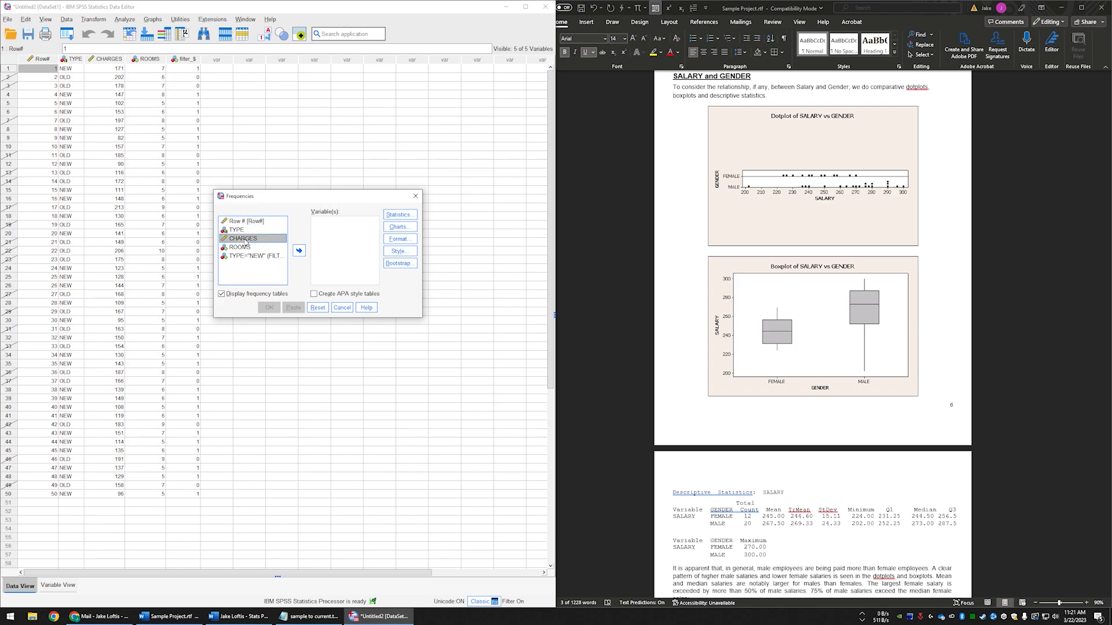
left_click(298, 252)
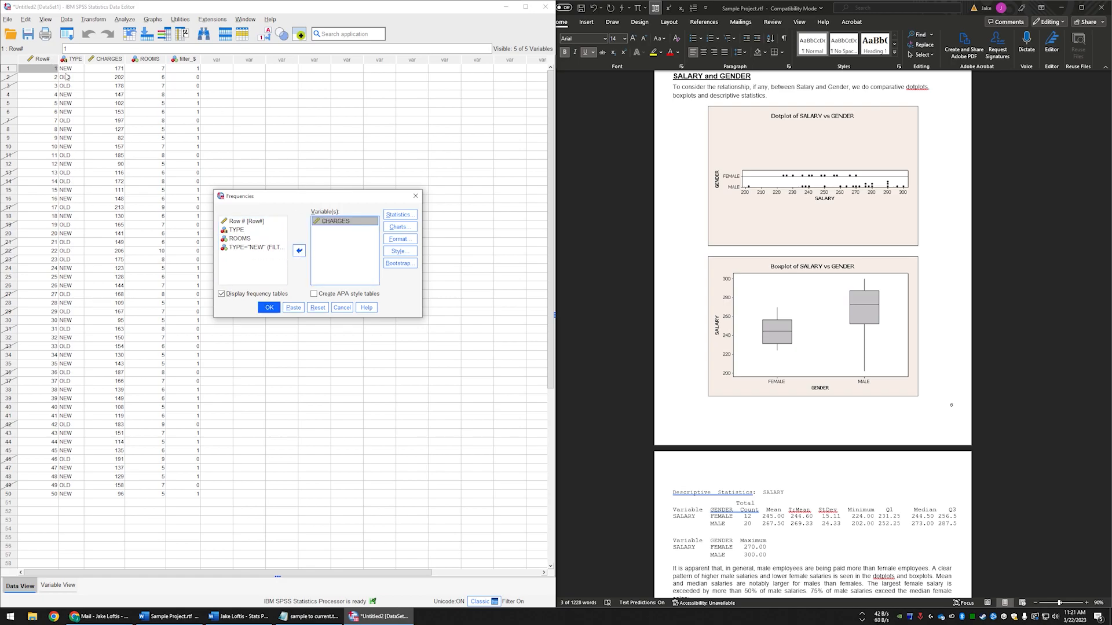
- Request quartiles, mean, median, standard deviation, range, minimum and maximum for CHARGES, and run the Frequencies analysis
left_click(398, 215)
left_click(141, 247)
left_click(237, 248)
left_click(236, 257)
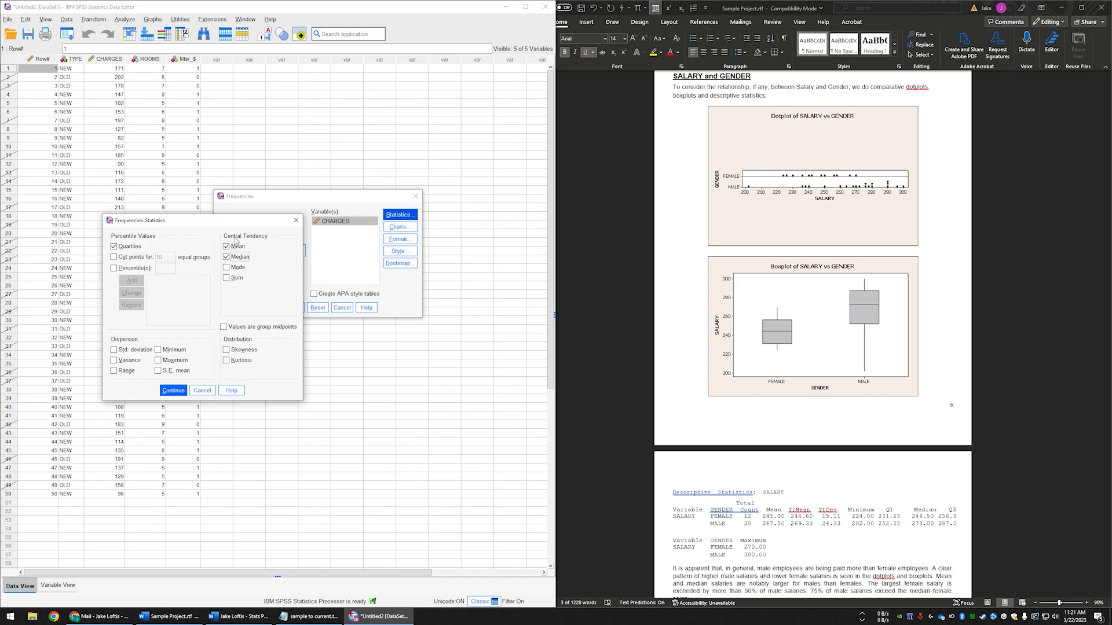
left_click(133, 352)
left_click(174, 351)
left_click(175, 360)
left_click(176, 395)
left_click(270, 309)
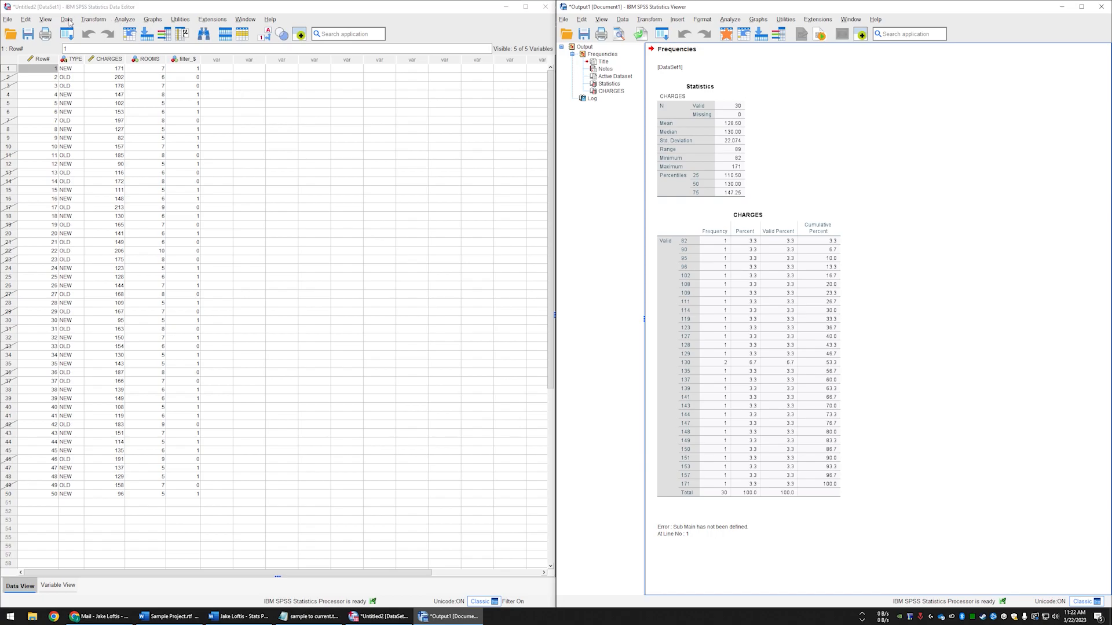
- Change the case selection condition to TYPE="OLD" and apply the filter
left_click(67, 20)
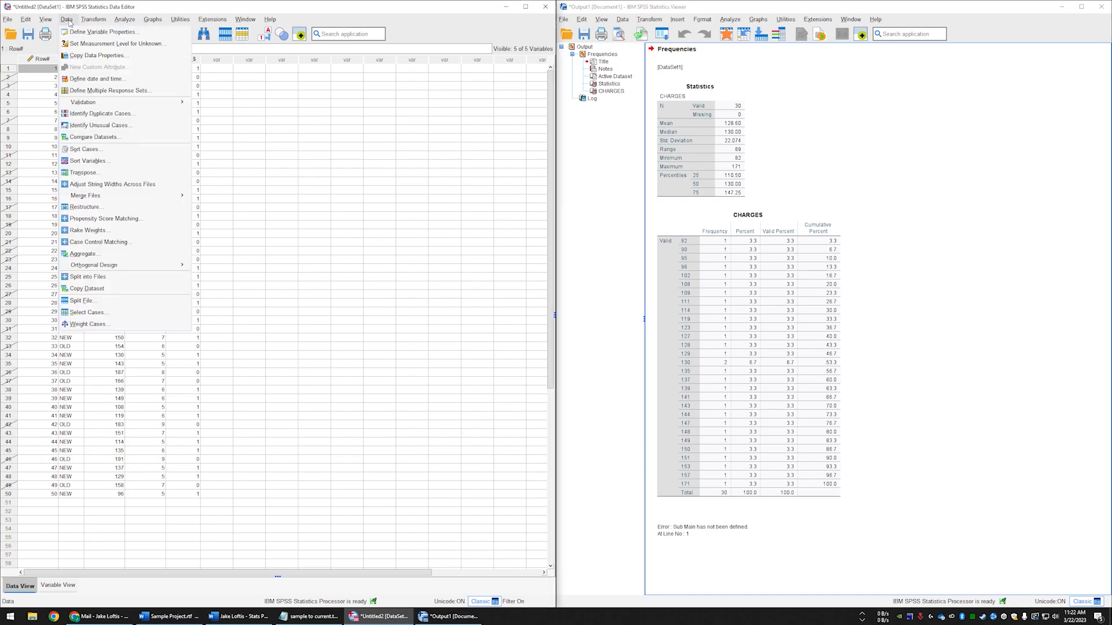
left_click(123, 315)
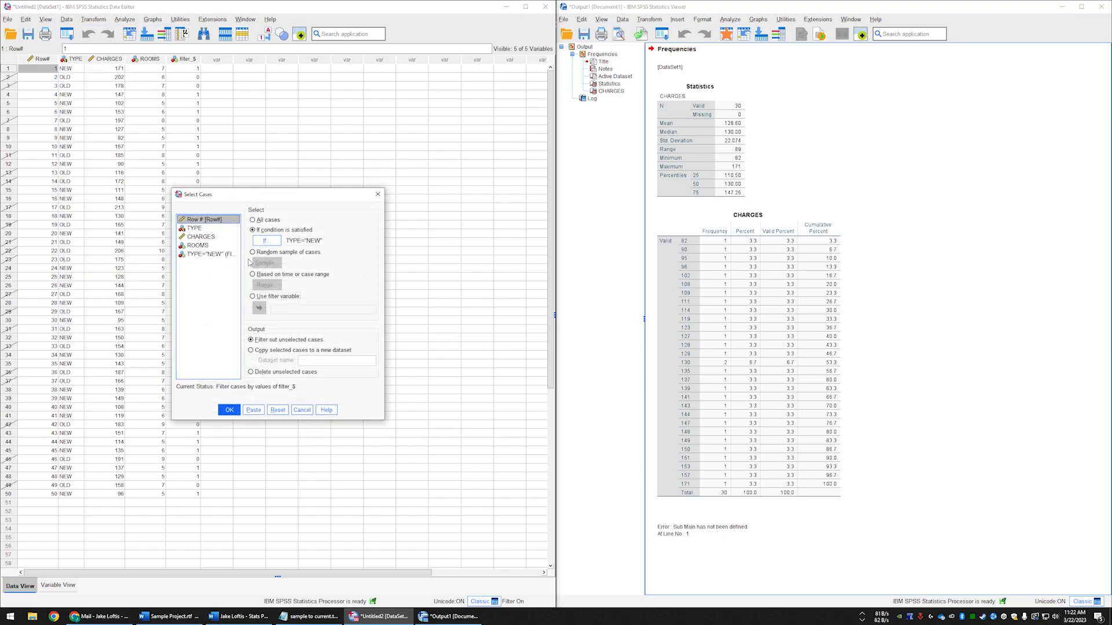
left_click(275, 246)
left_click(243, 223)
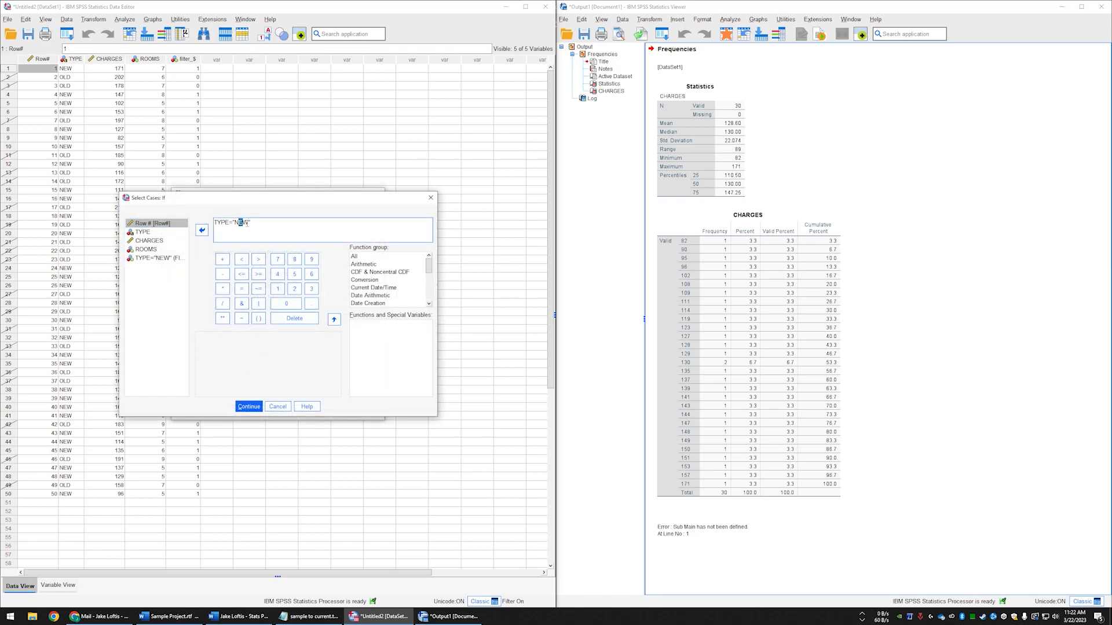
key("BackSpace")
left_click(249, 406)
left_click(232, 408)
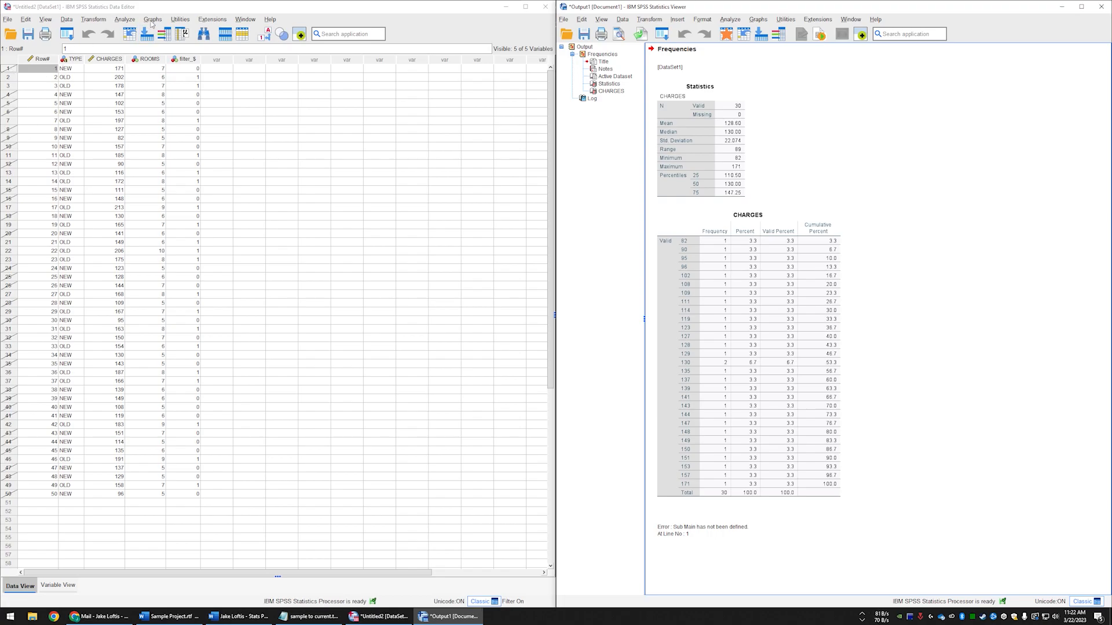
- Rerun the Frequencies analysis on CHARGES for the OLD cases, keeping the quartiles, mean, median, standard deviation, range, minimum and maximum
left_click(123, 20)
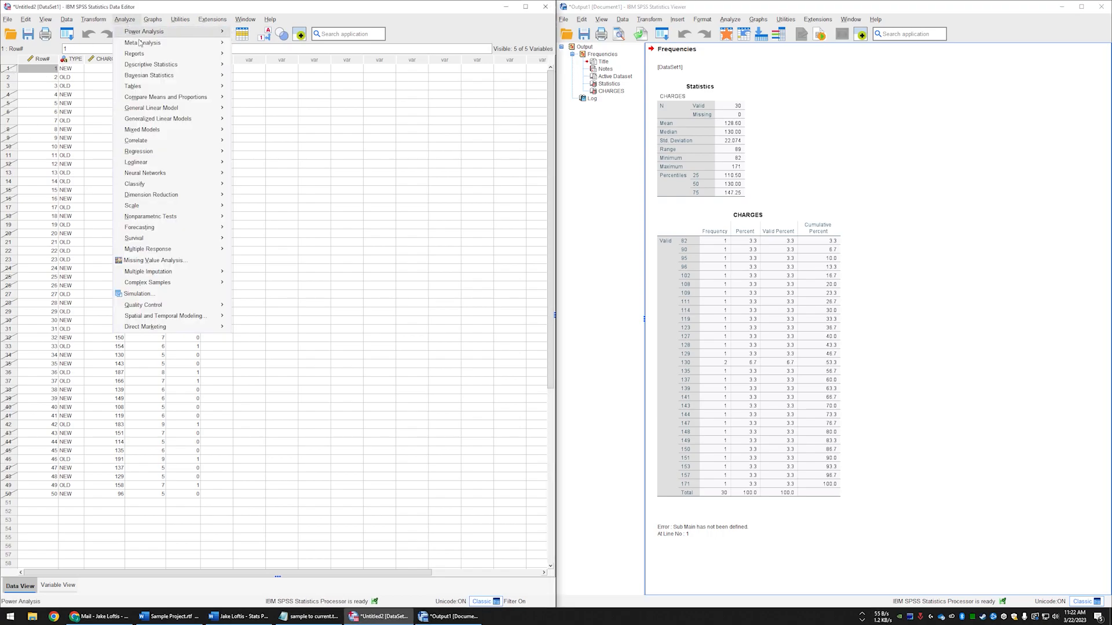
mouse_move(212, 67)
left_click(250, 66)
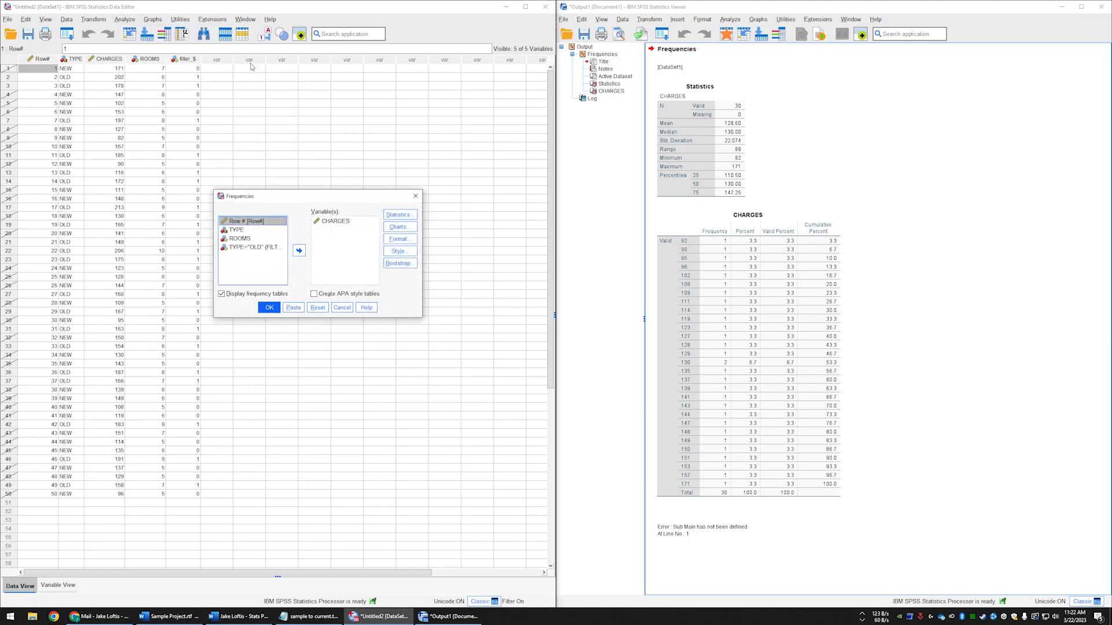
left_click(345, 222)
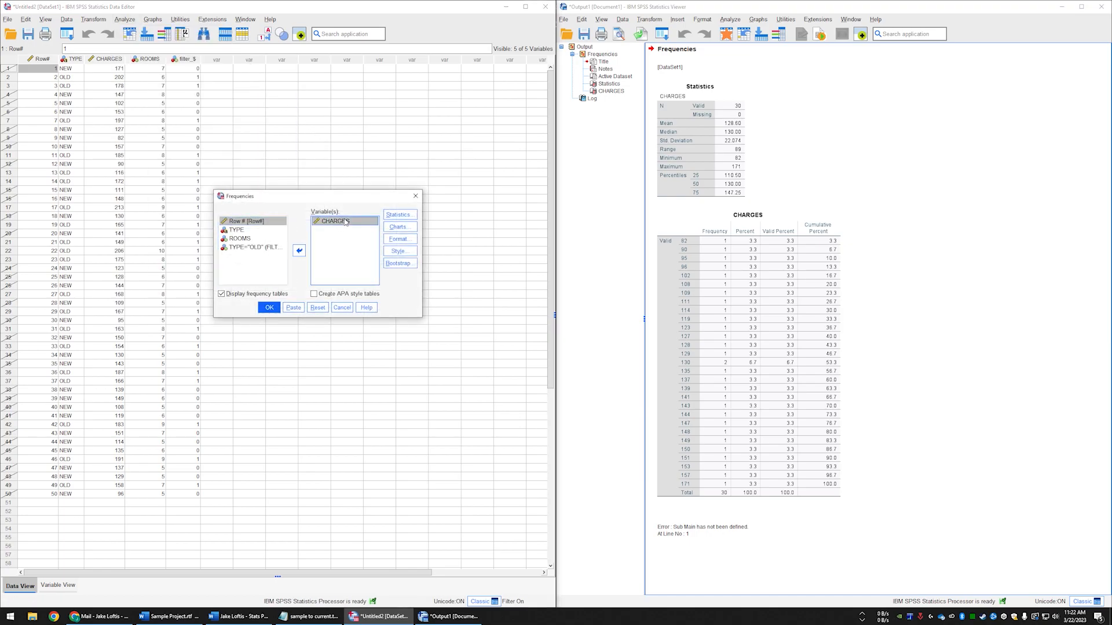
left_click(385, 216)
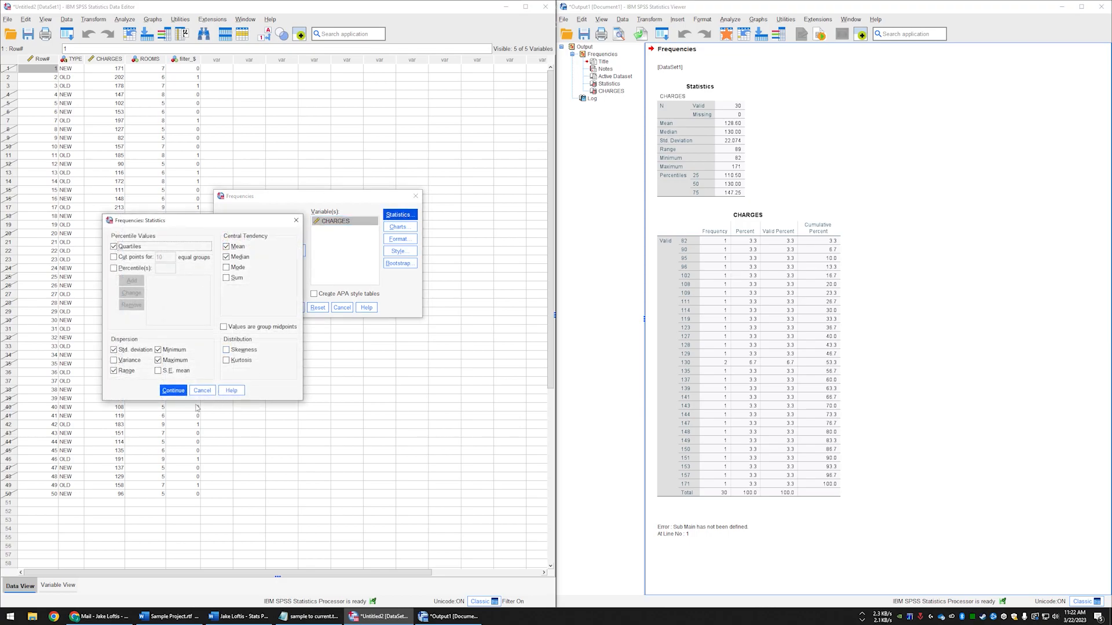
left_click(173, 391)
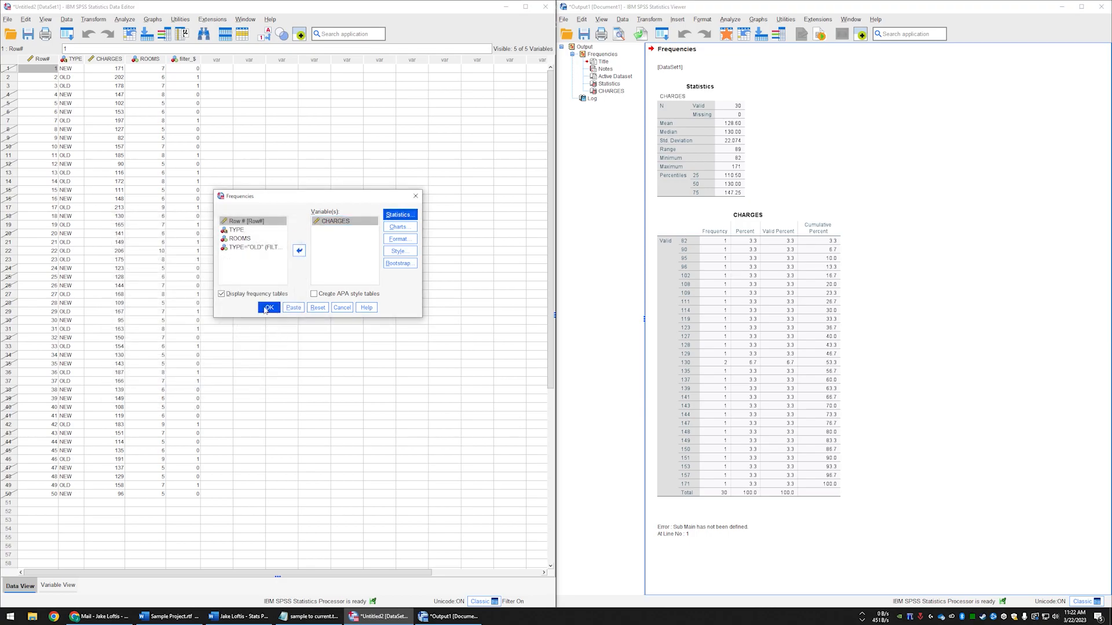
left_click(270, 308)
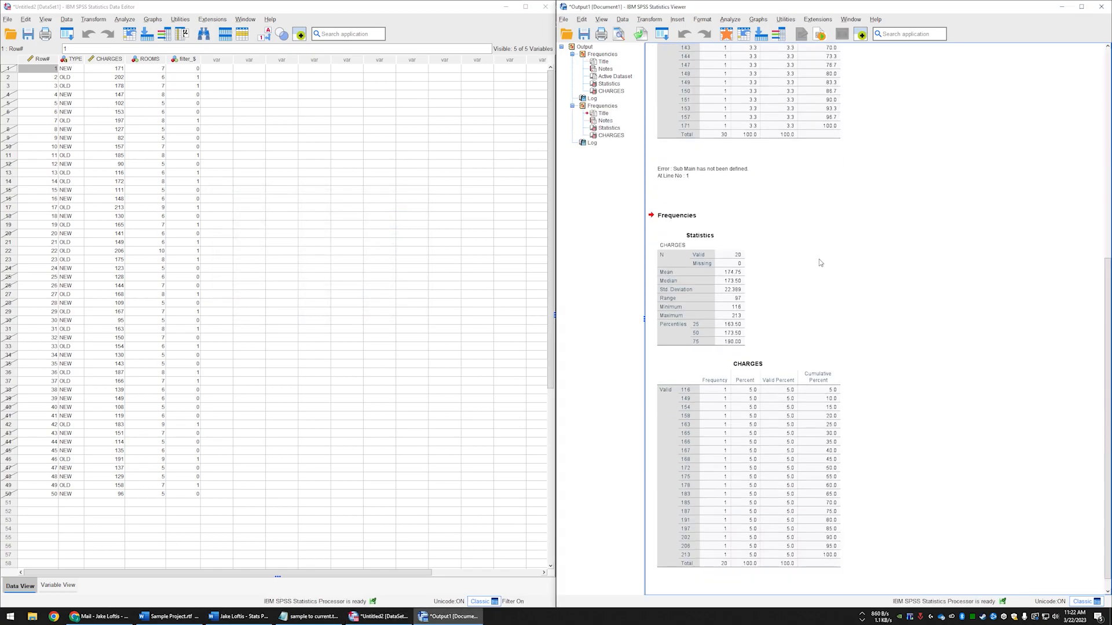
- Open the Statistics table of the first Frequencies output, for the NEW cases, for pivot table editing
left_click(744, 242)
scroll(750, 318, "up", 1)
scroll(750, 318, "up", 8)
scroll(764, 324, "down", 10)
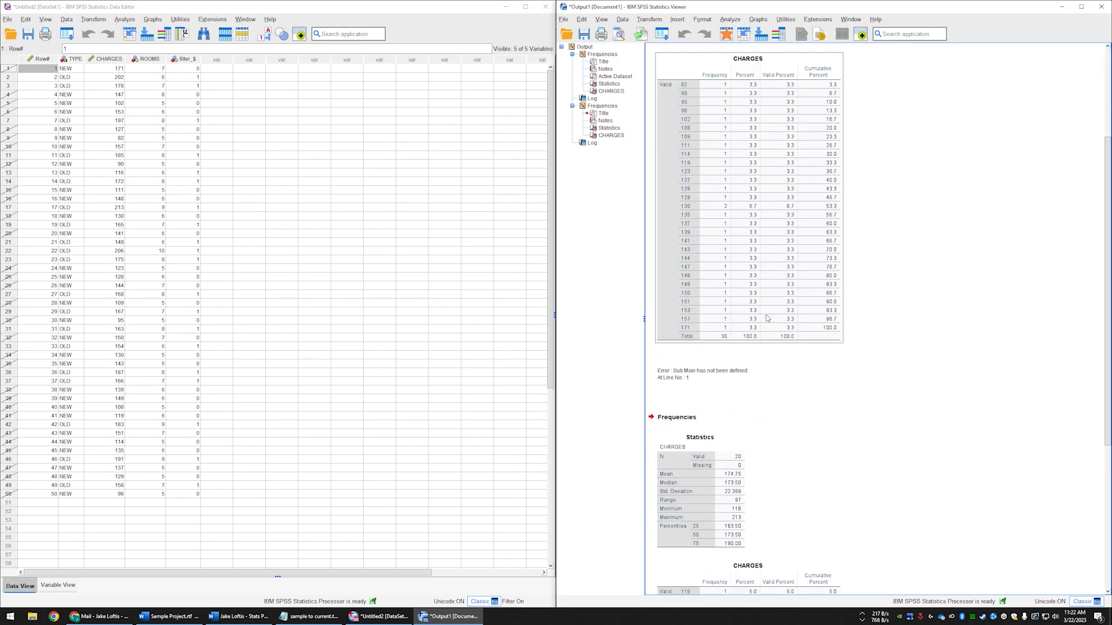
scroll(771, 331, "up", 6)
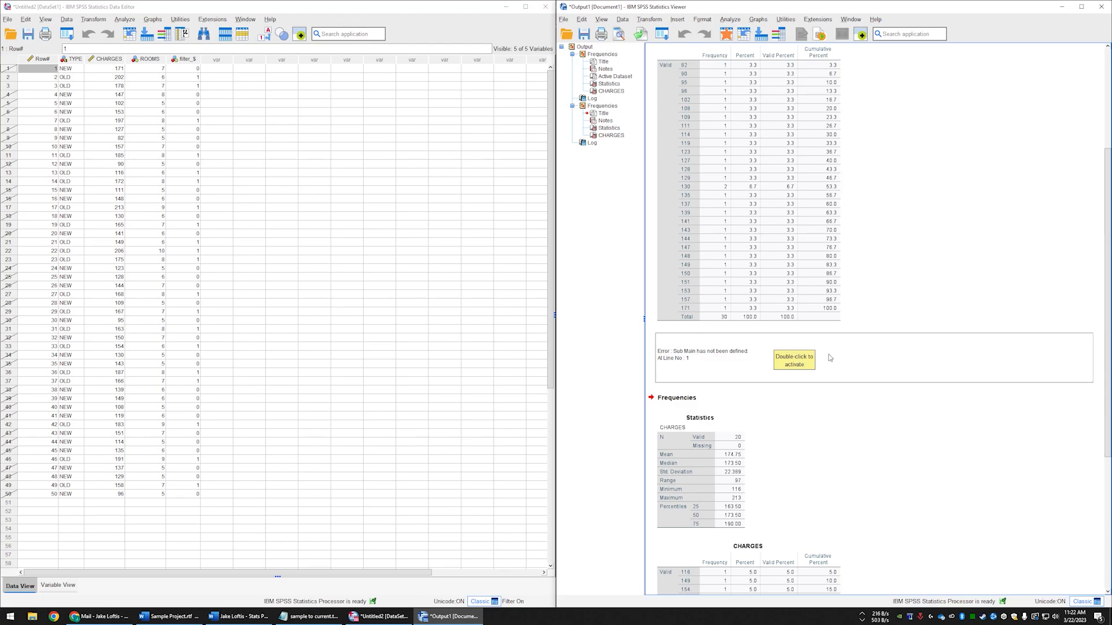
scroll(814, 375, "up", 3)
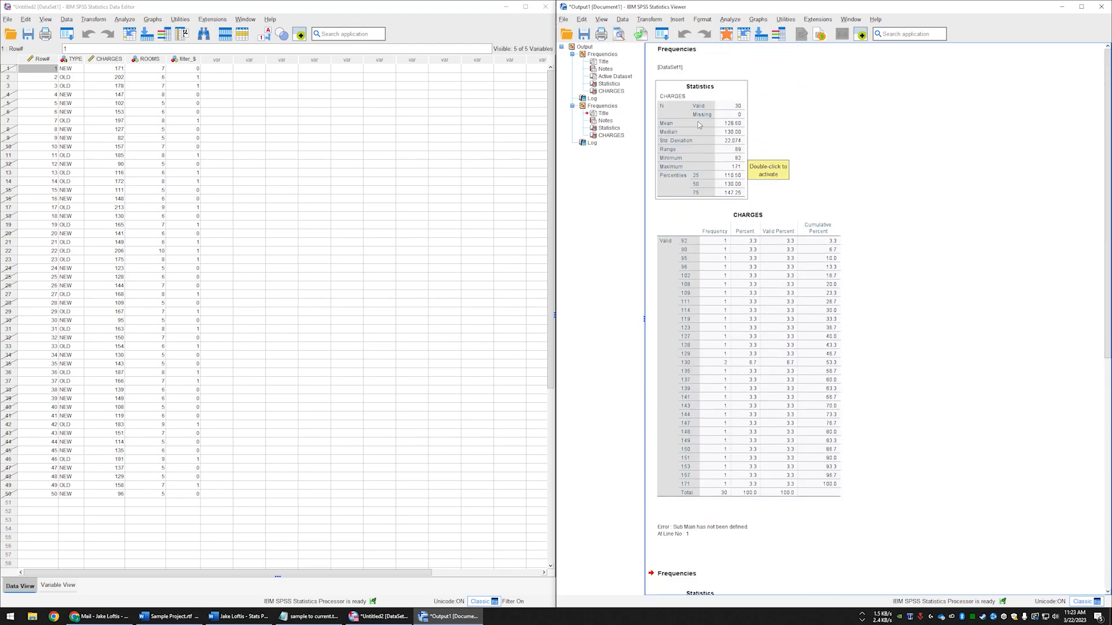
double_click(723, 93)
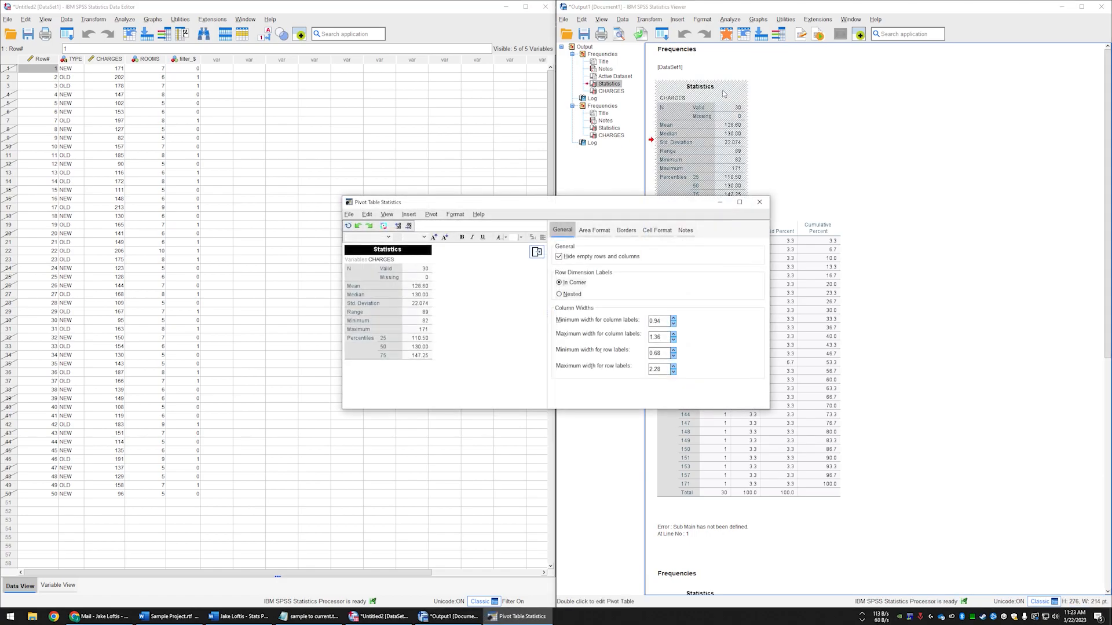
left_click(431, 214)
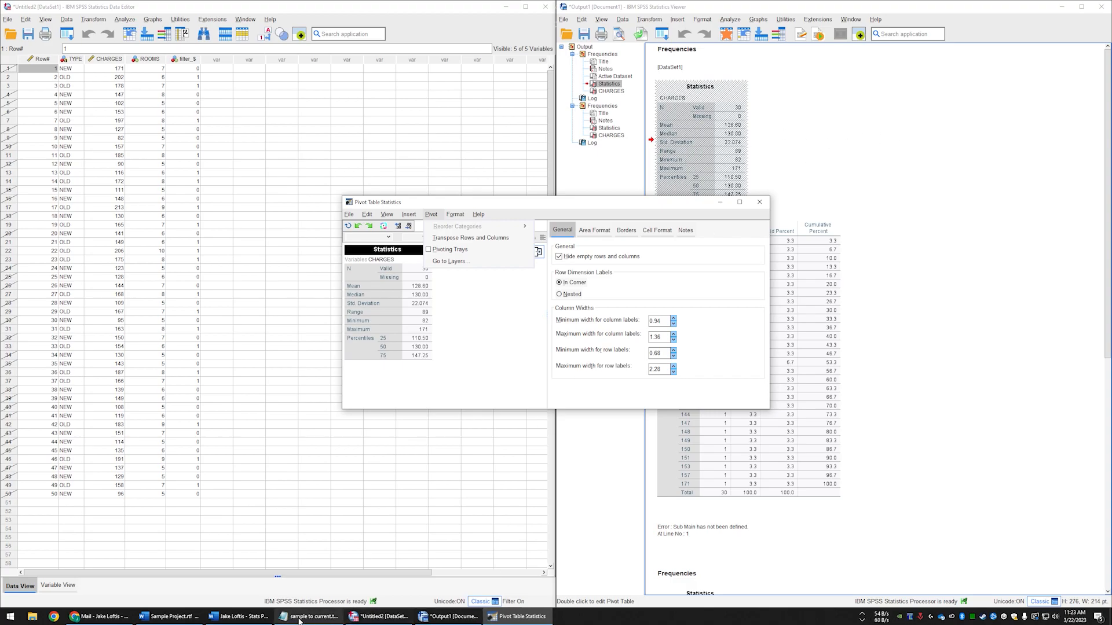
- Check the layout of the SALARY descriptive statistics table in the Sample Project document in Word, and return to the pivot table
left_click(168, 616)
scroll(770, 513, "down", 2)
scroll(770, 512, "down", 2)
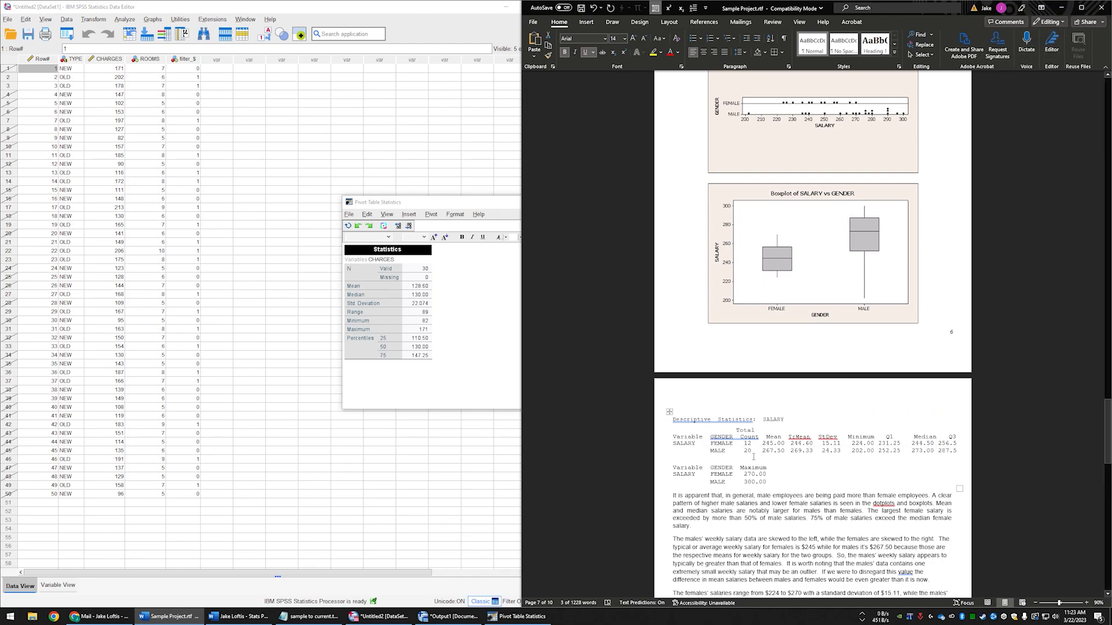
left_click(449, 220)
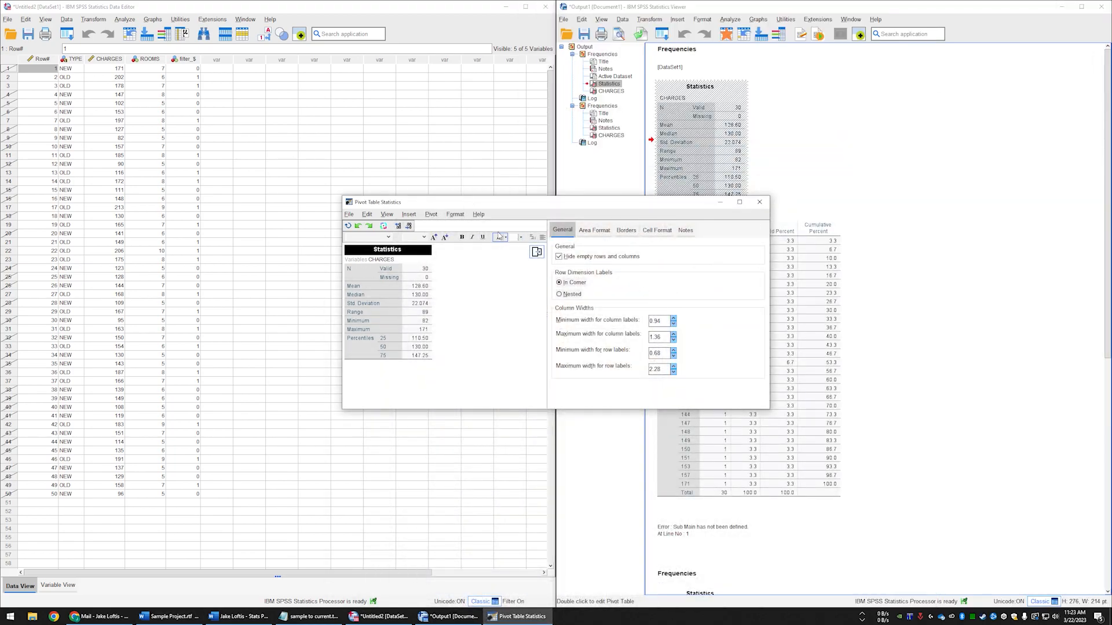
- Transpose the rows and columns of the NEW cases' Statistics table and close its editor
left_click(455, 214)
mouse_move(431, 214)
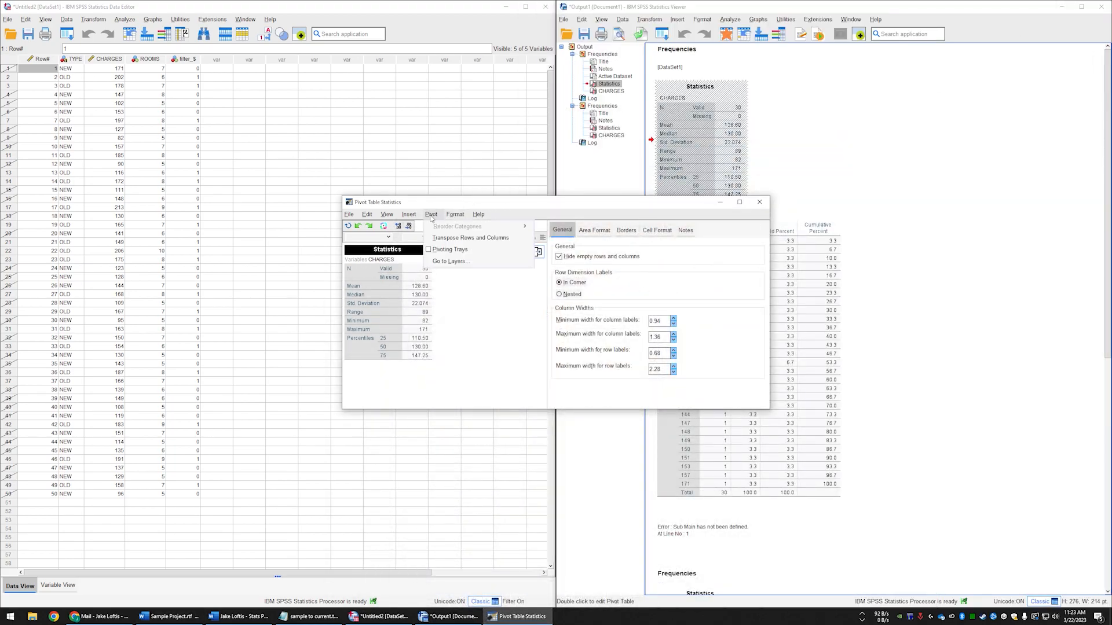
left_click(438, 239)
left_click(431, 214)
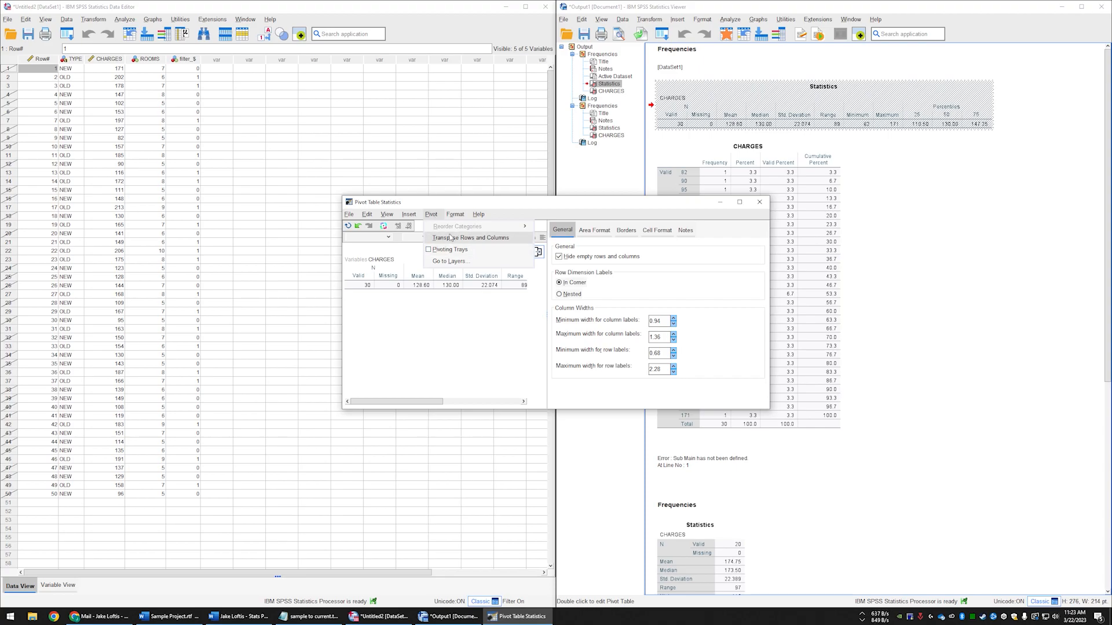
left_click(762, 204)
left_click(759, 203)
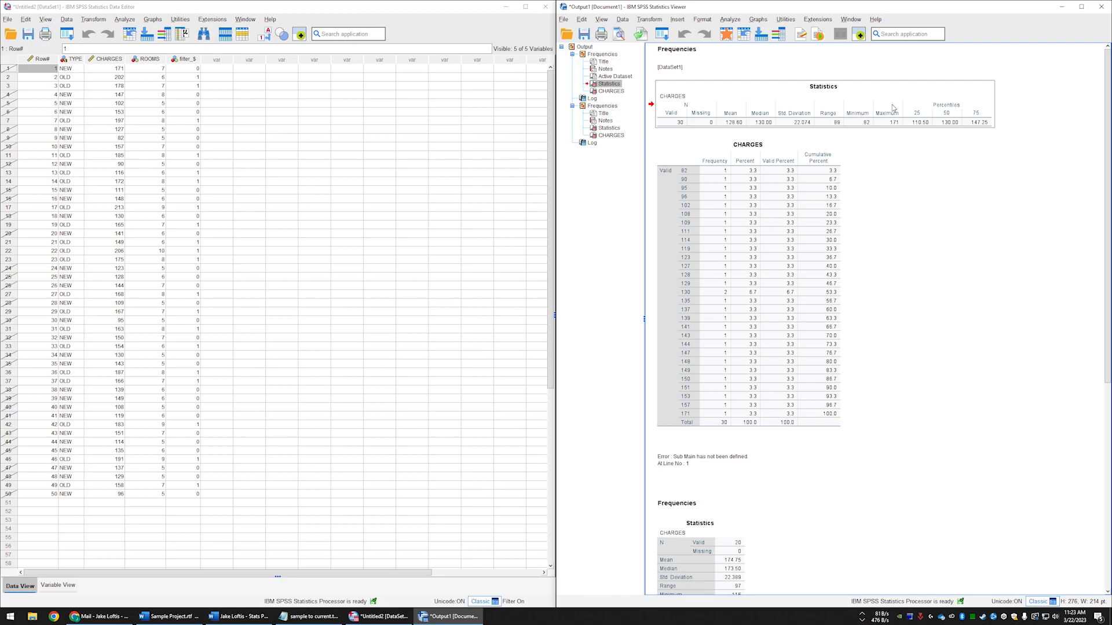
- Transpose the rows and columns of the OLD cases' Statistics table in the second Frequencies output and close its editor
scroll(889, 181, "down", 5)
left_click(726, 222)
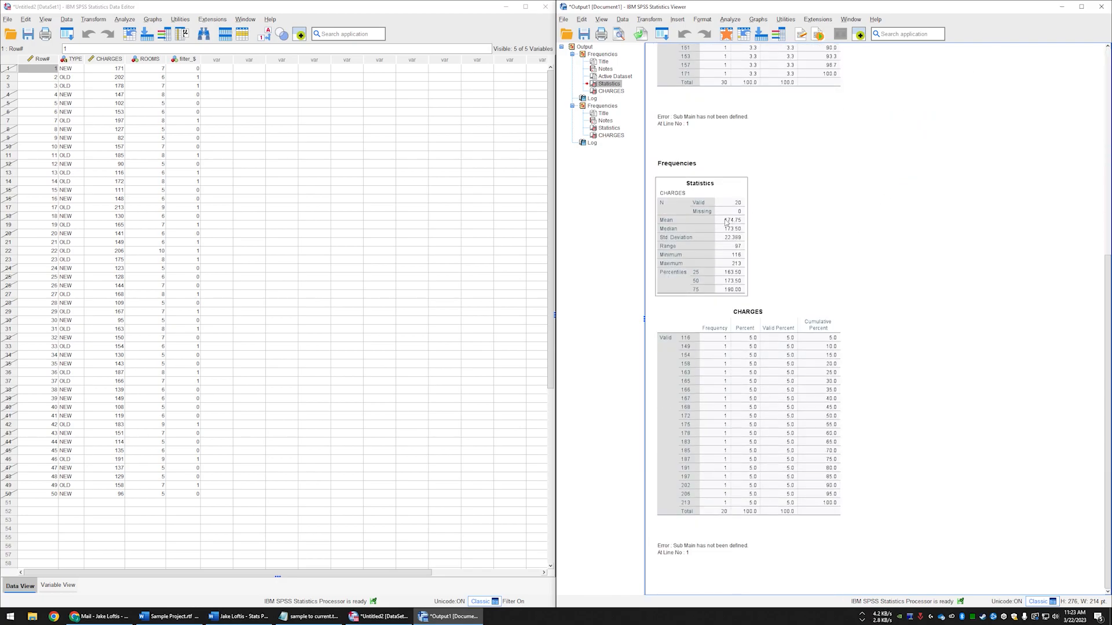
double_click(727, 222)
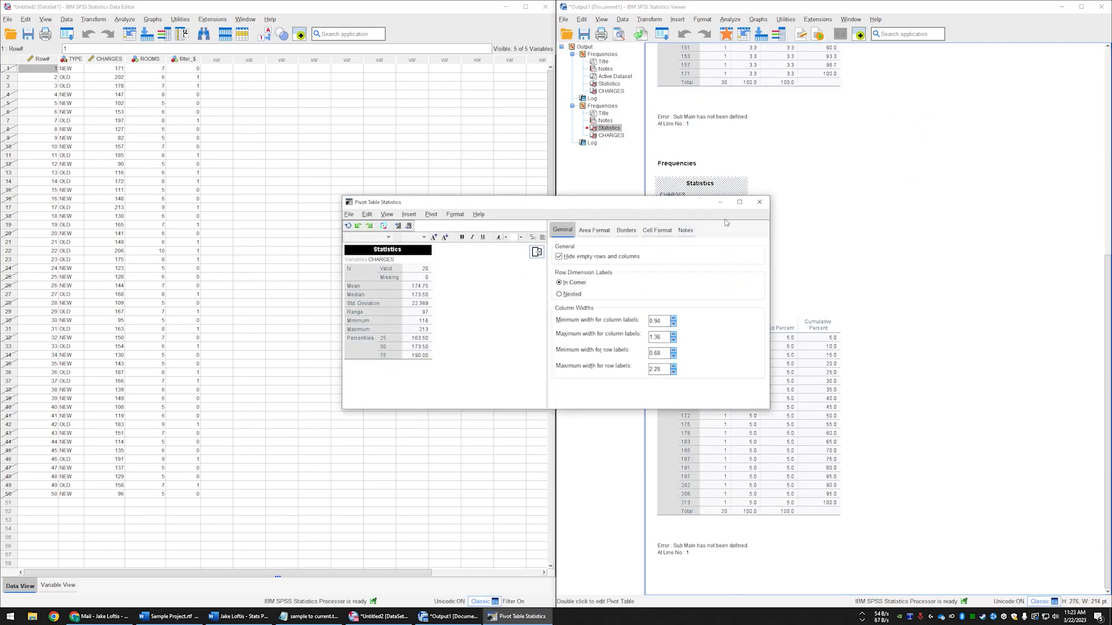
left_click(431, 215)
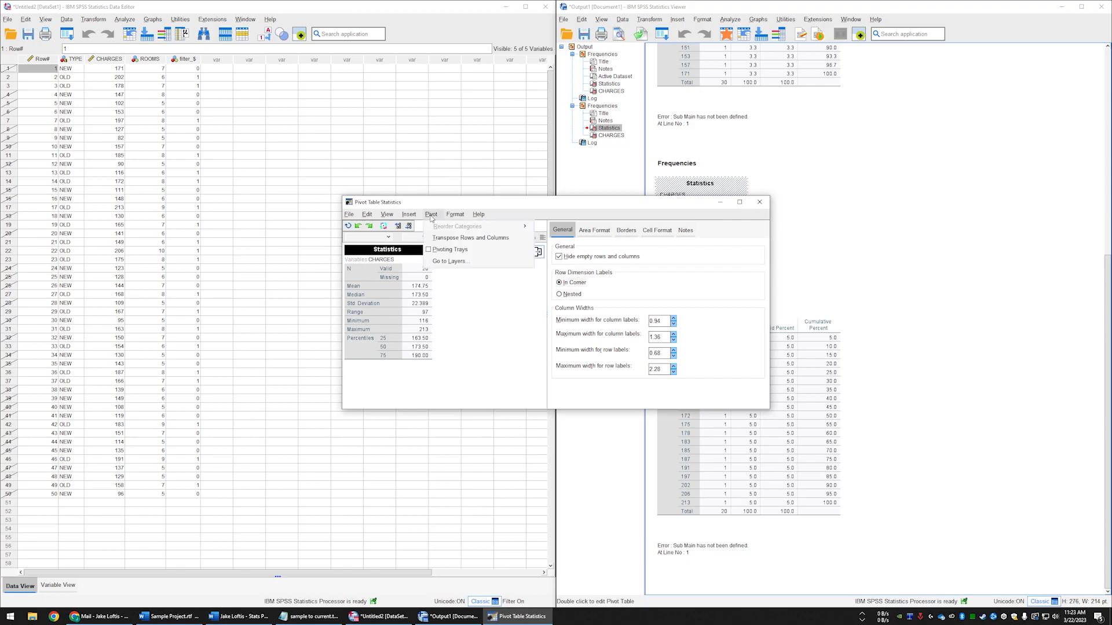
left_click(463, 239)
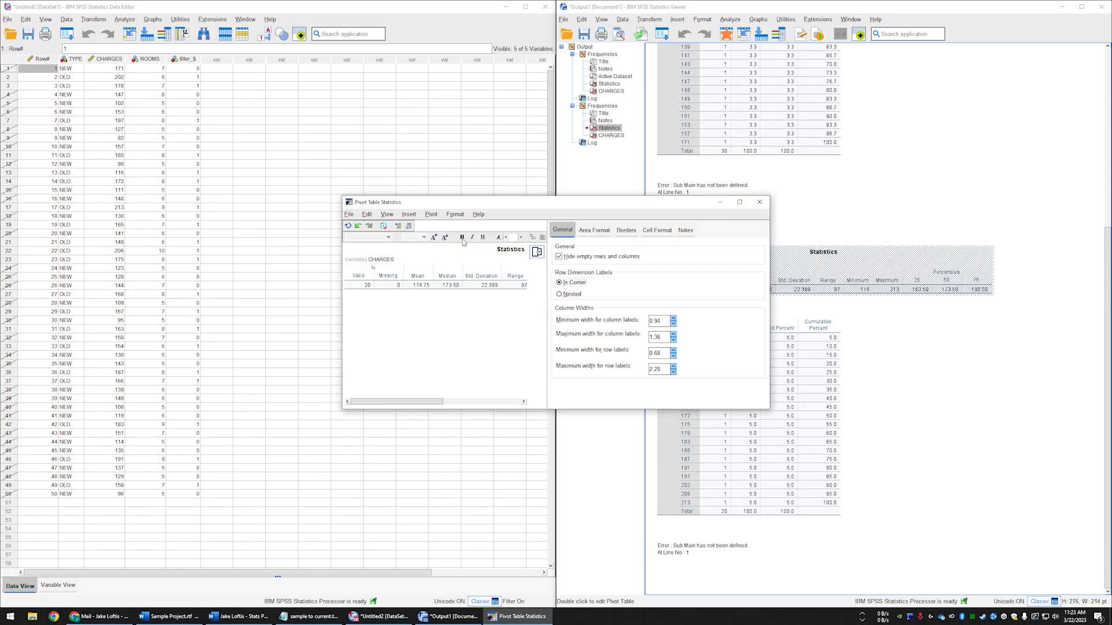
left_click(759, 202)
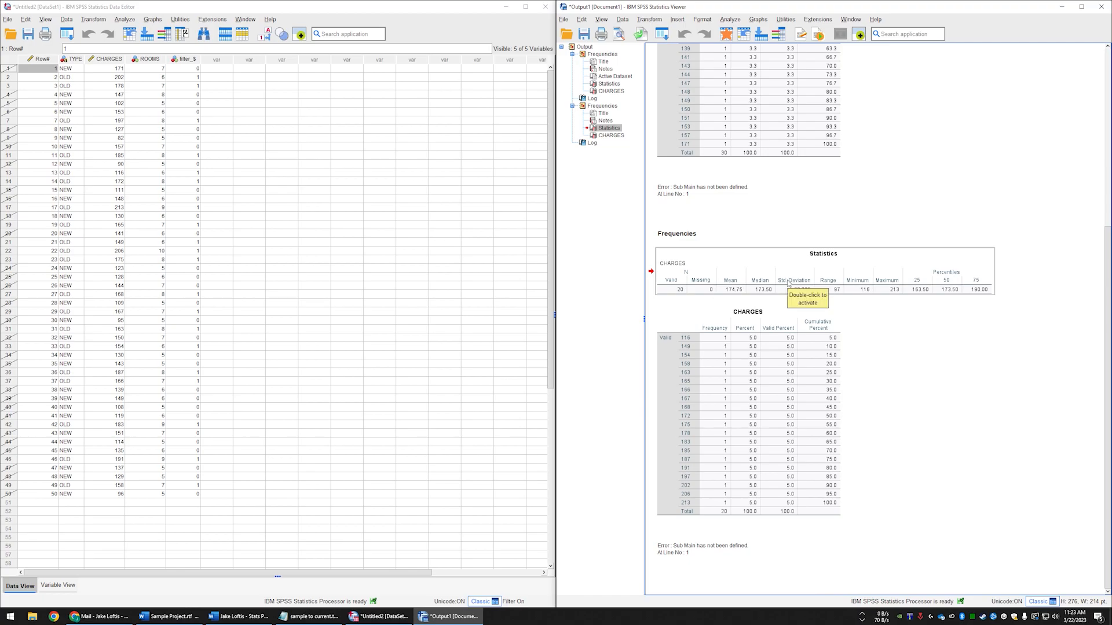
- Reopen the NEW cases' Statistics table, hide the formatting options, and insert a column before the Valid column
scroll(787, 282, "up", 5)
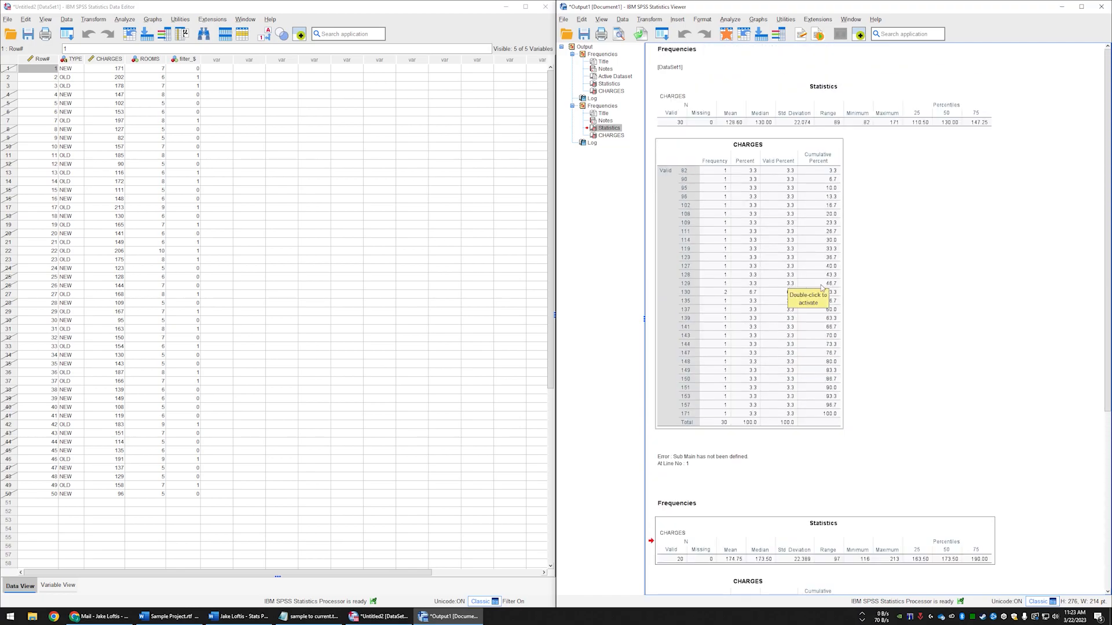
double_click(735, 103)
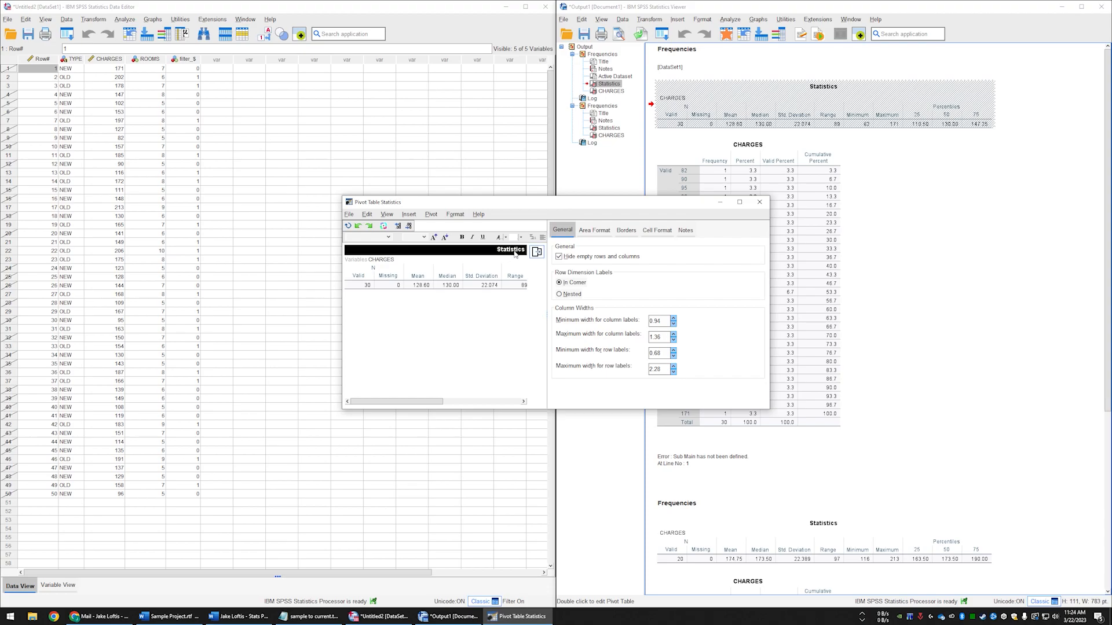
left_click(537, 251)
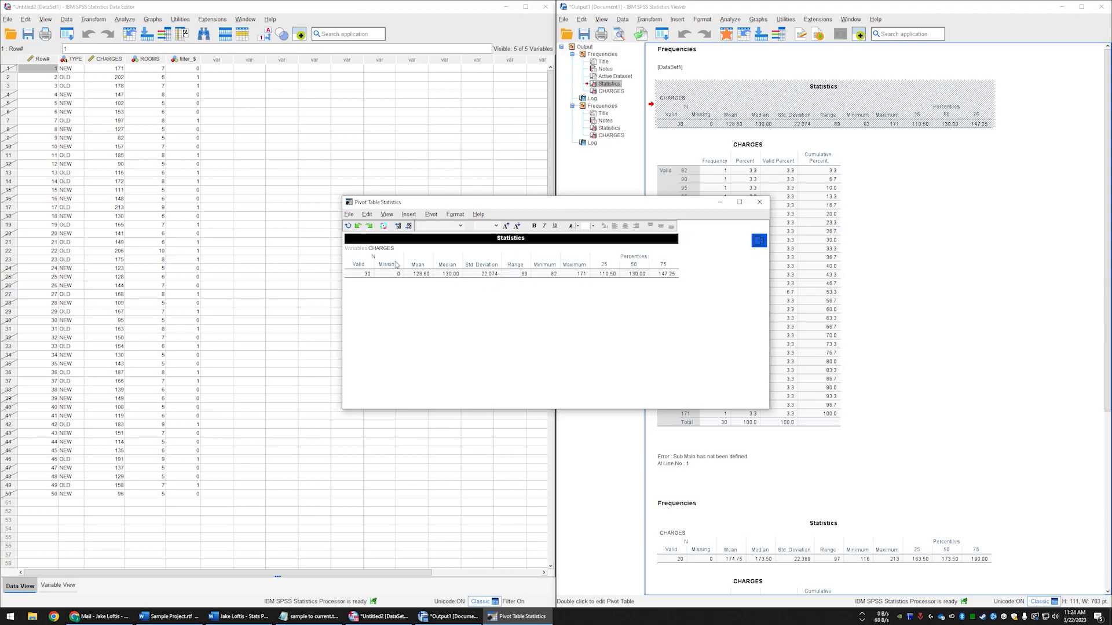
left_click(354, 267)
left_click(409, 215)
mouse_move(417, 271)
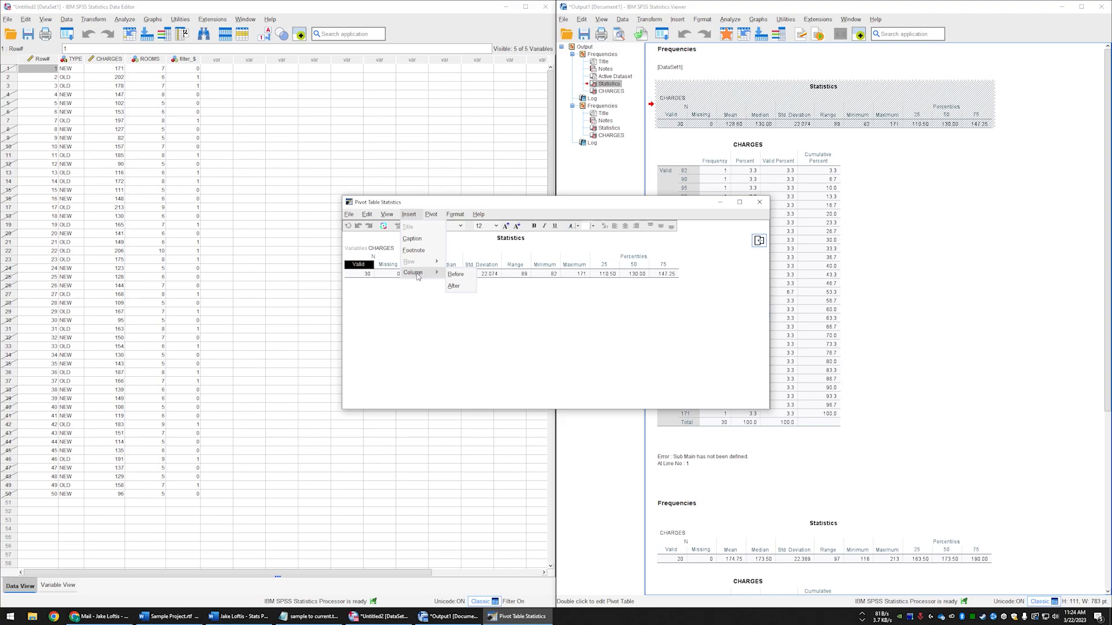
left_click(452, 276)
- Label the new column's heading Variable and its cell NEW, and close the table editor
double_click(362, 266)
type("Variable")
key("Return")
double_click(365, 276)
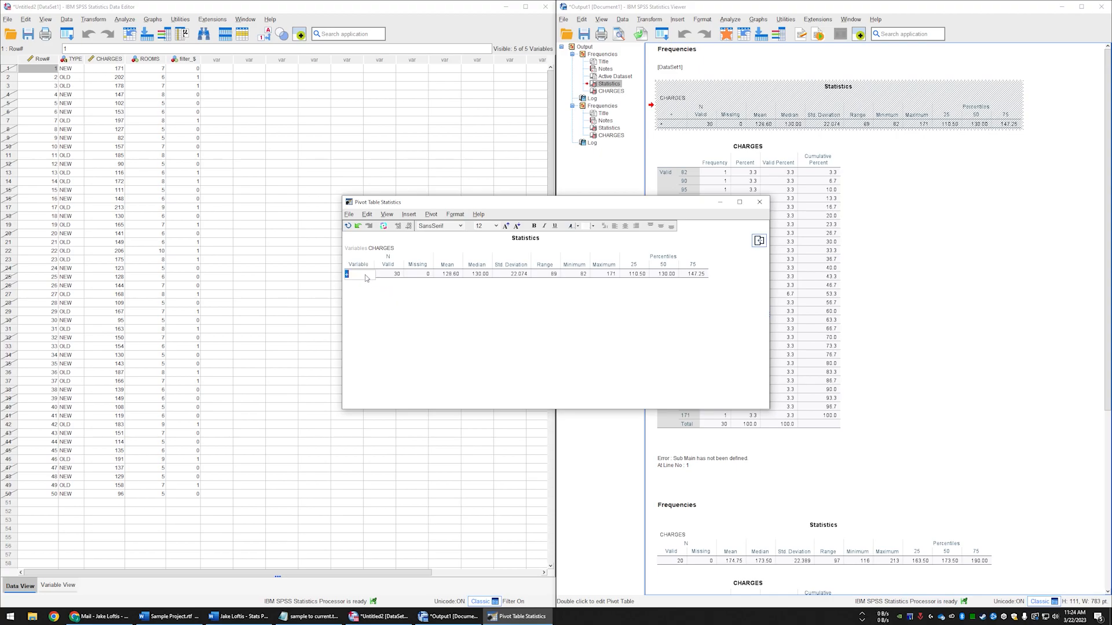
type("NEW")
key("Return")
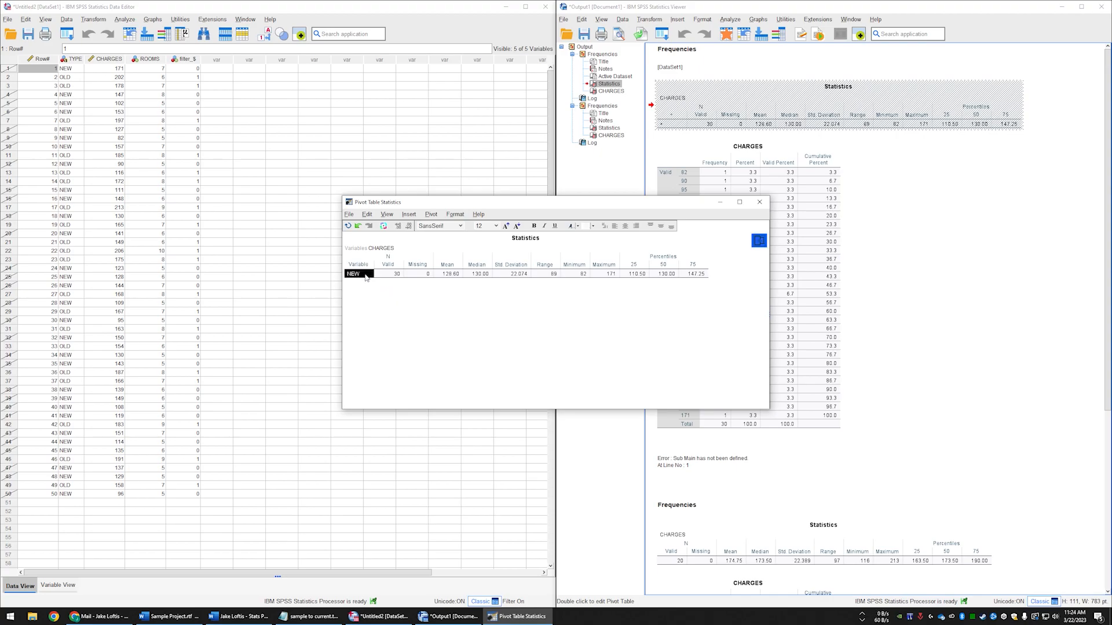
left_click(761, 203)
- Open the OLD cases' Statistics table for editing and insert a column before the Valid column
scroll(859, 240, "down", 3)
left_click(818, 353)
double_click(817, 353)
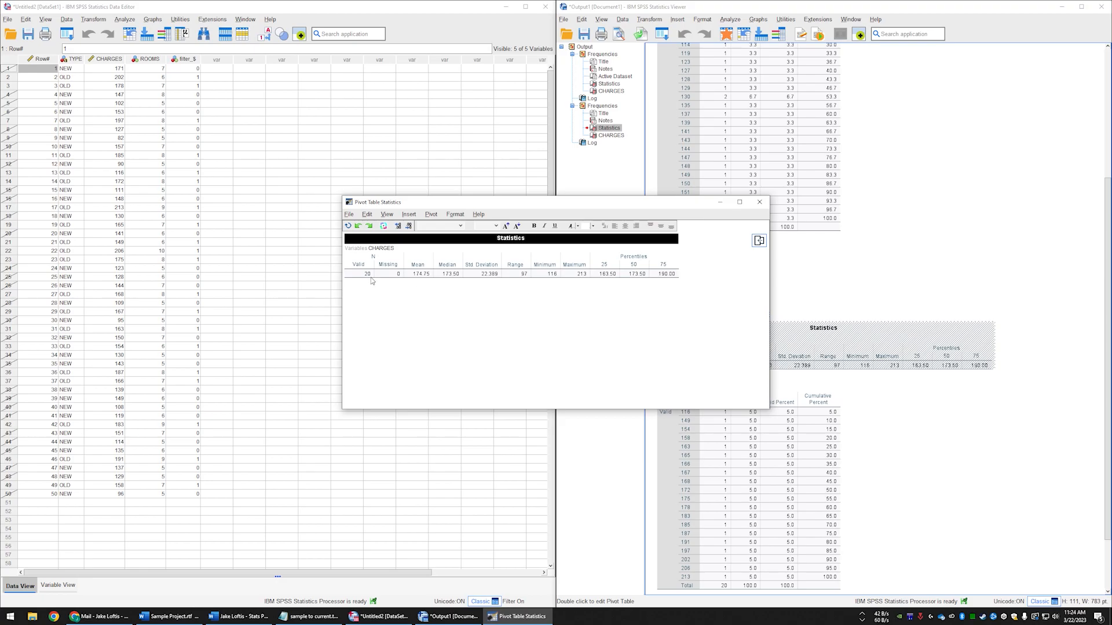
left_click(359, 265)
left_click(408, 214)
left_click(462, 277)
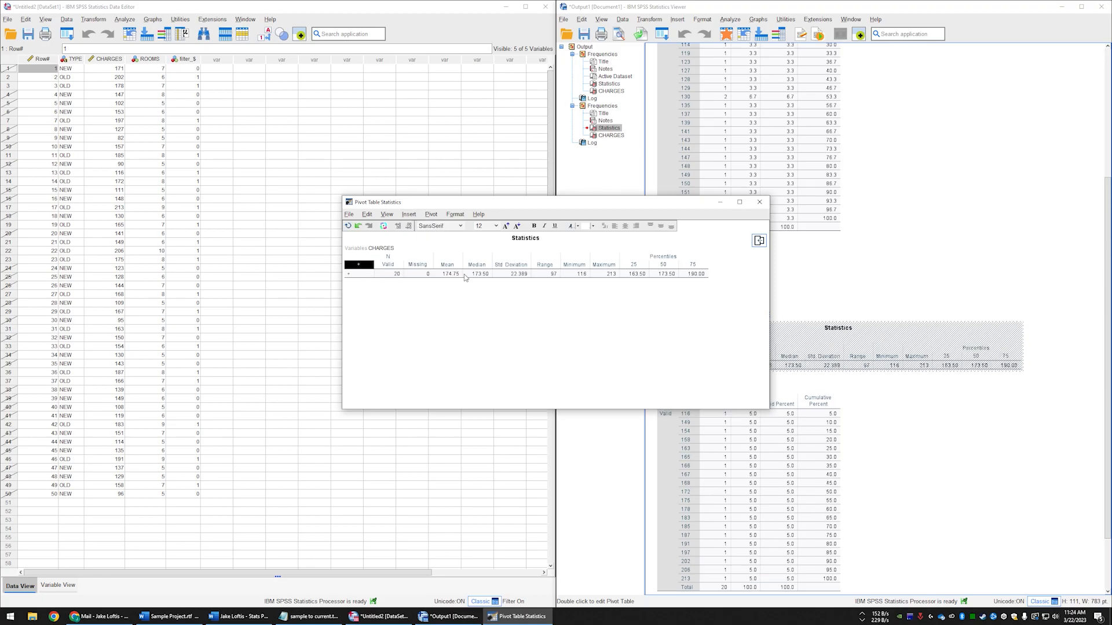
- Label the inserted column's heading Variable and its cell OLD, and close the table editor
double_click(359, 267)
type("Variable")
key("Return")
double_click(354, 275)
type("OLD")
key("Return")
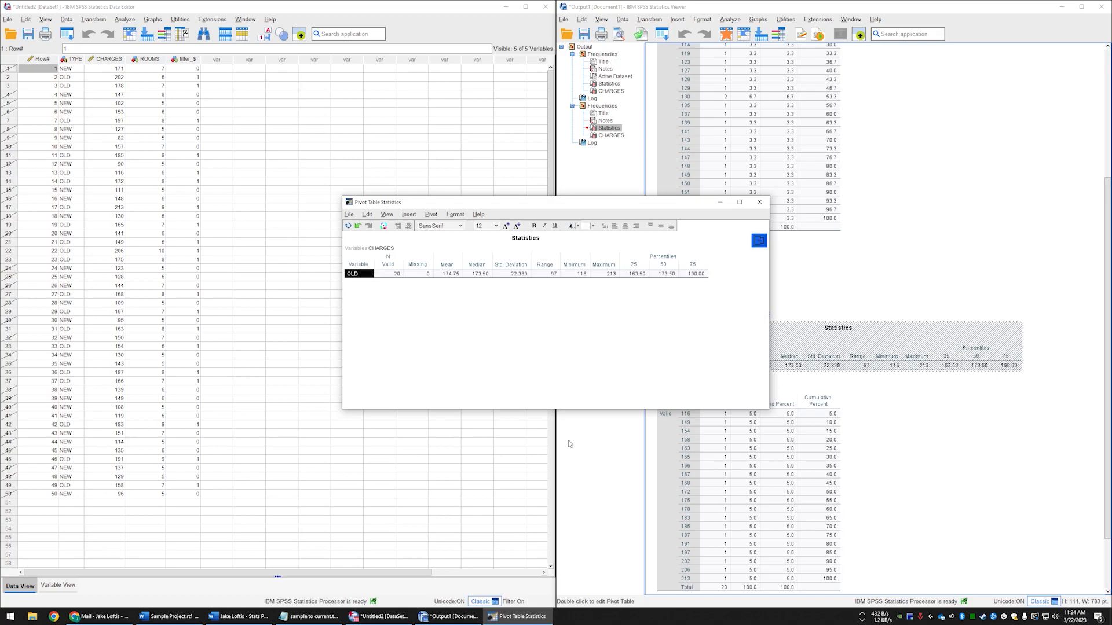
left_click(760, 202)
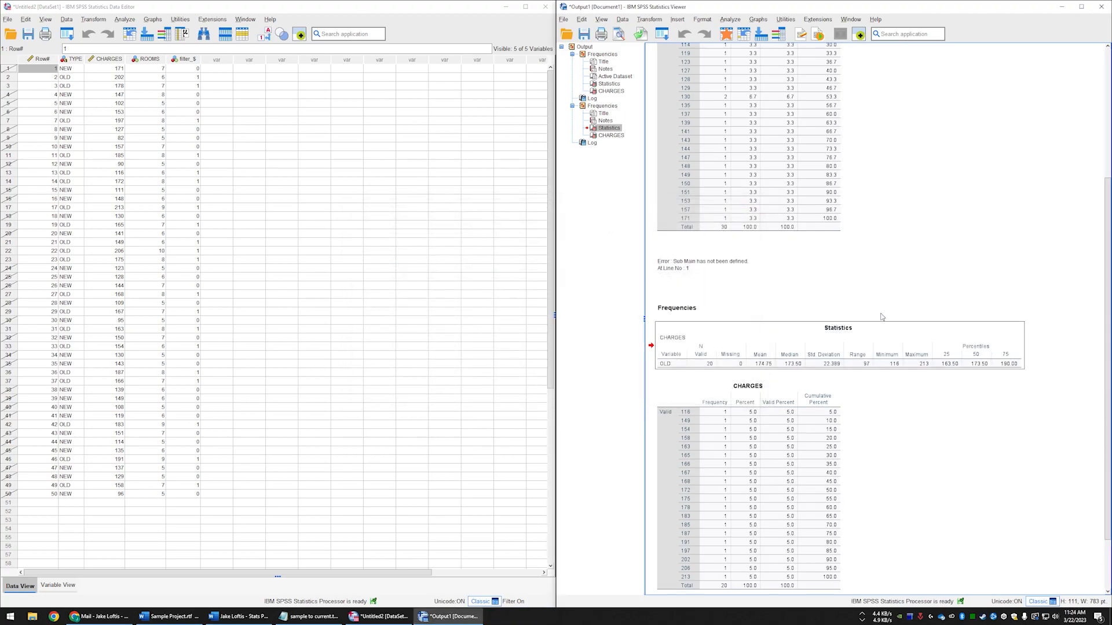
- Open the NEW cases' Statistics table for editing and ungroup its Percentiles and N column headings
scroll(871, 328, "up", 3)
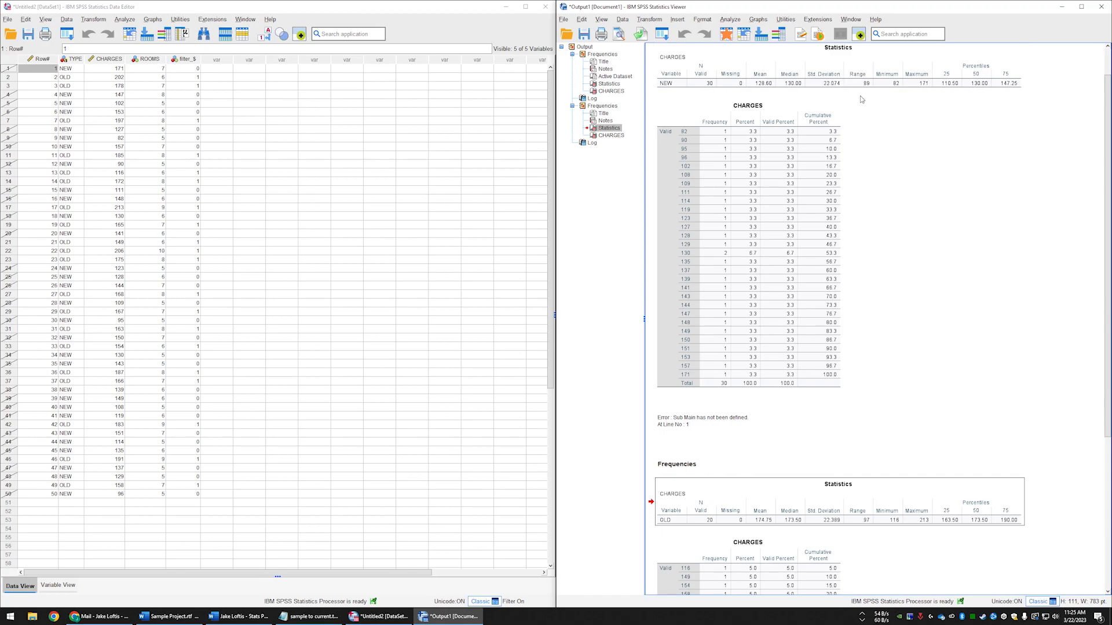
double_click(754, 67)
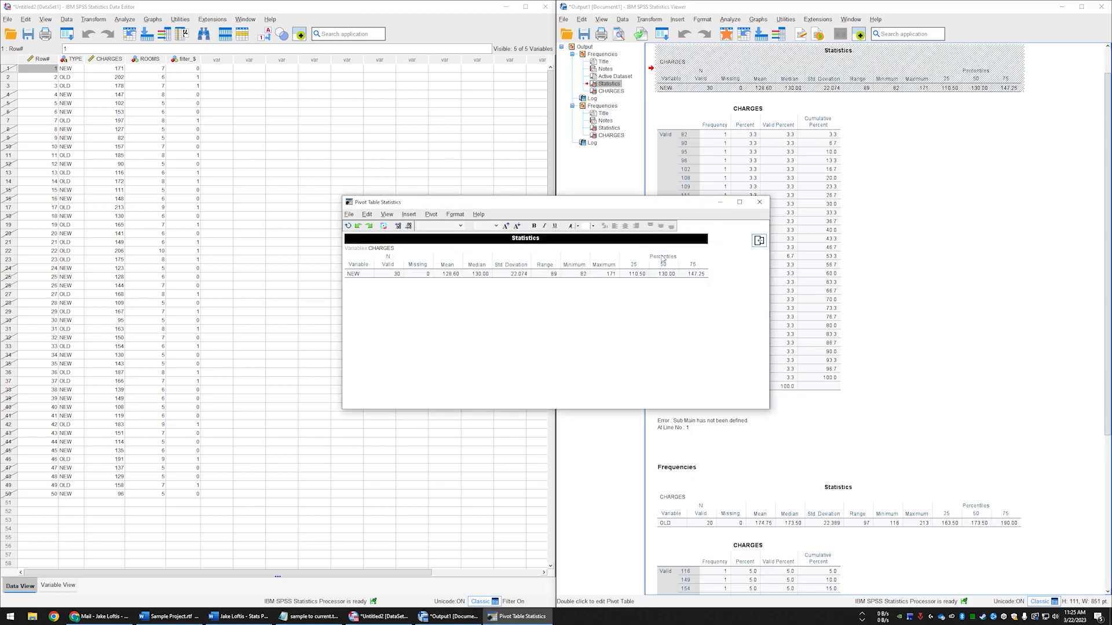
left_click(663, 258)
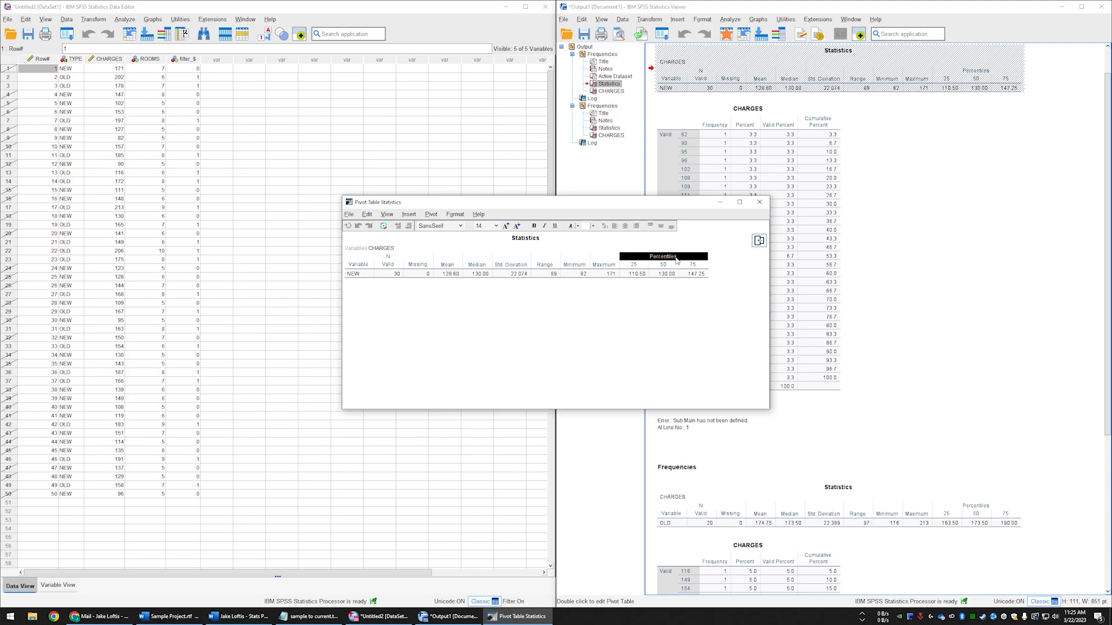
right_click(675, 260)
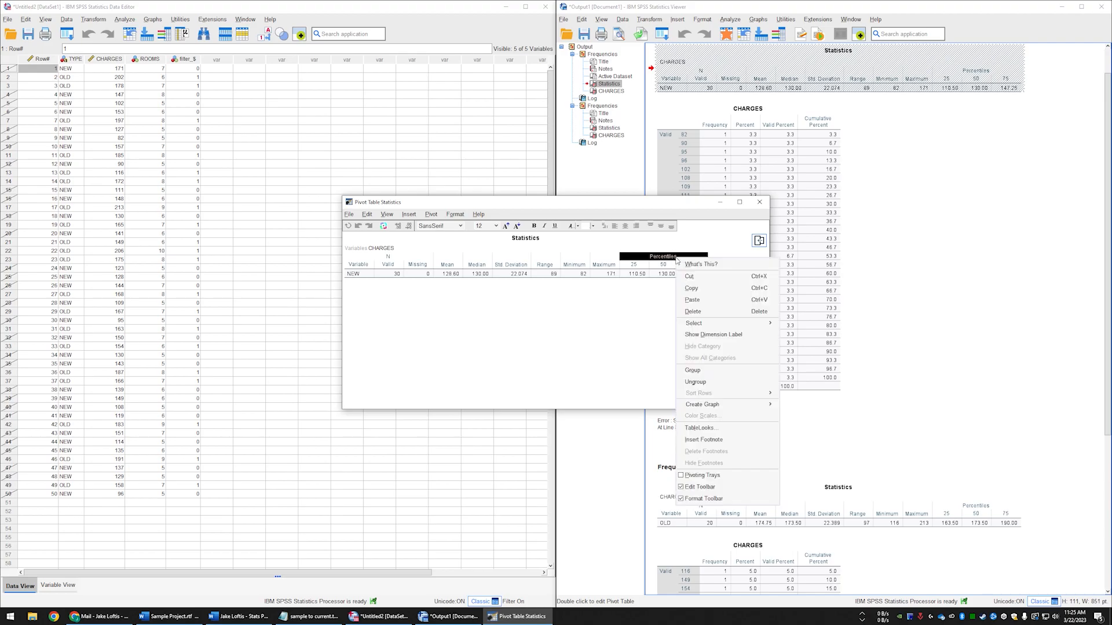
left_click(716, 382)
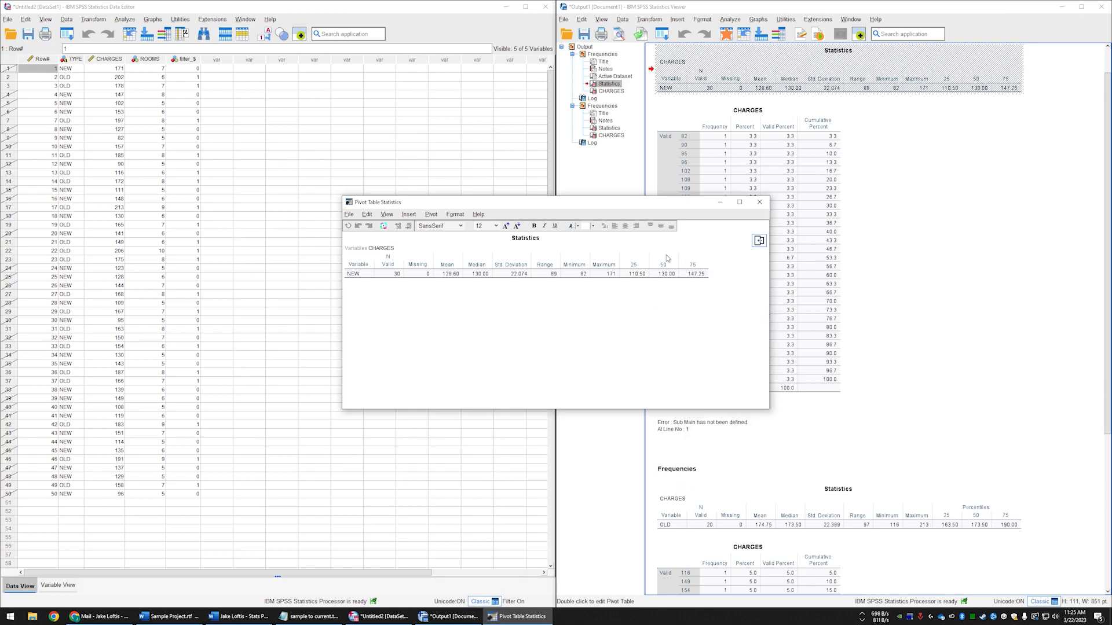
left_click(390, 258)
right_click(388, 259)
left_click(450, 384)
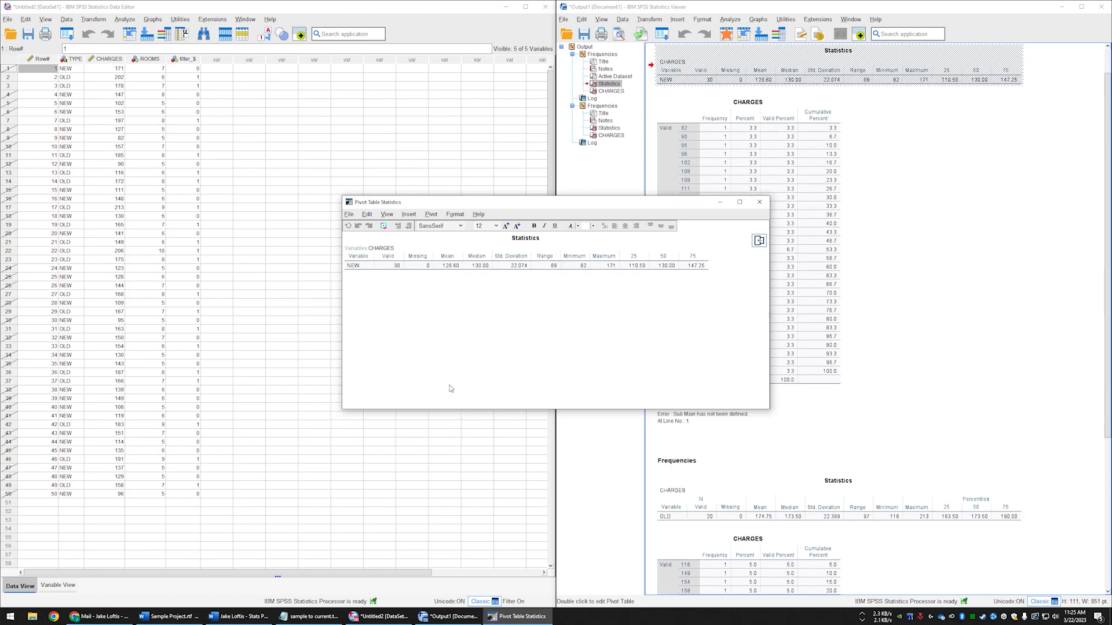
- Delete the 50 percentile column, heading and value, from the NEW cases' Statistics table
left_click(667, 256)
left_click(667, 266)
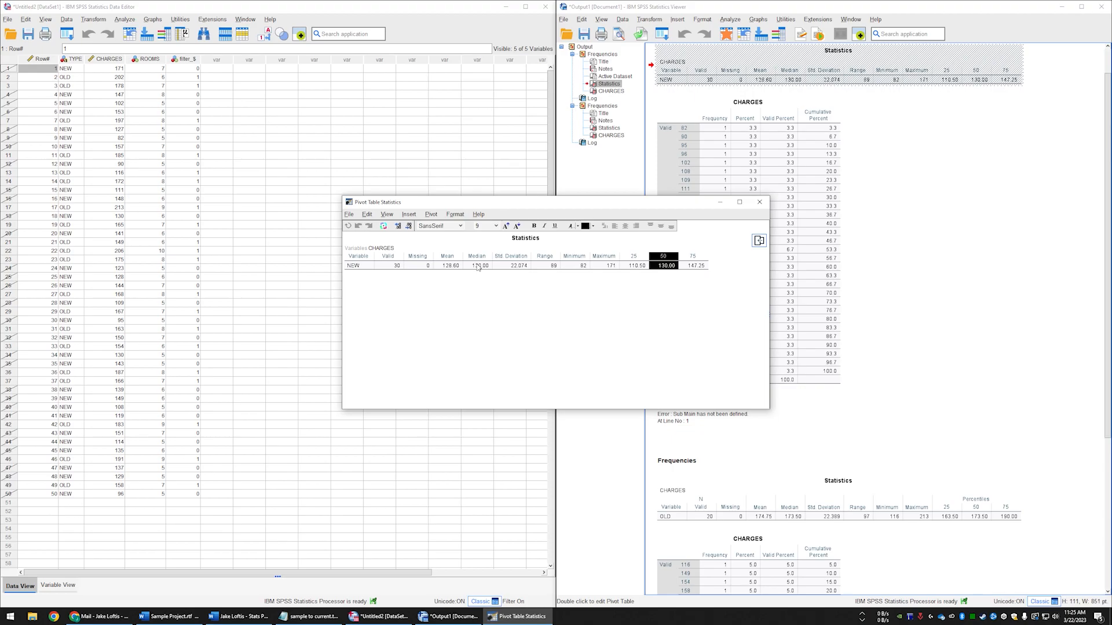
left_click(671, 255)
left_click(668, 267)
left_click(666, 257)
left_click(668, 267)
right_click(665, 261)
left_click(711, 312)
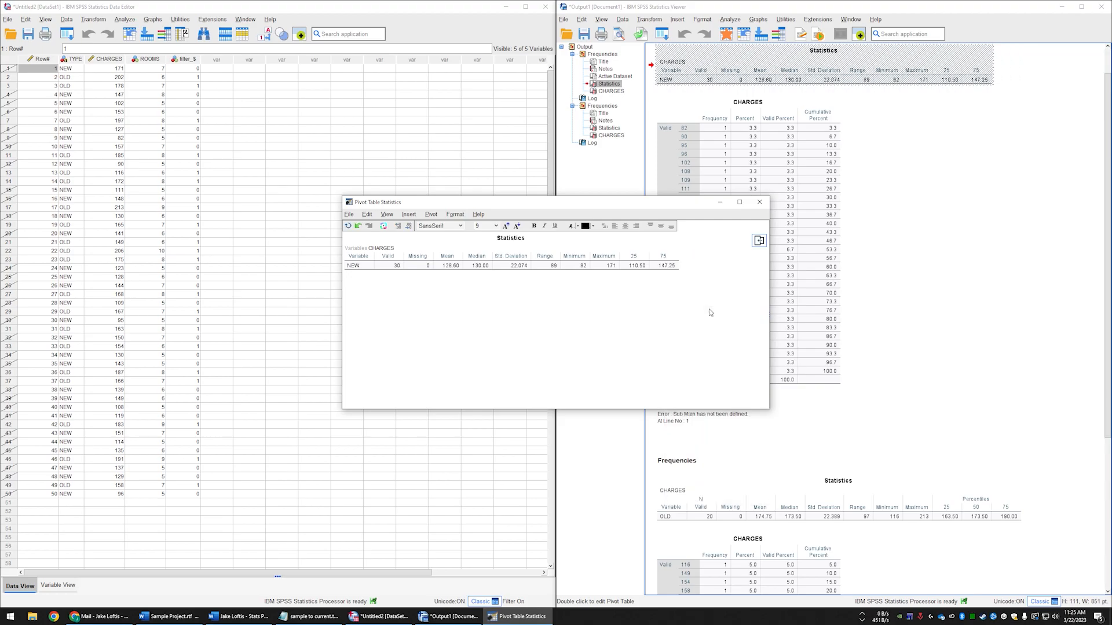
- Delete the Missing column, heading and value, from the NEW cases' Statistics table
left_click(423, 258)
left_click(422, 266, "ctrl")
right_click(422, 268)
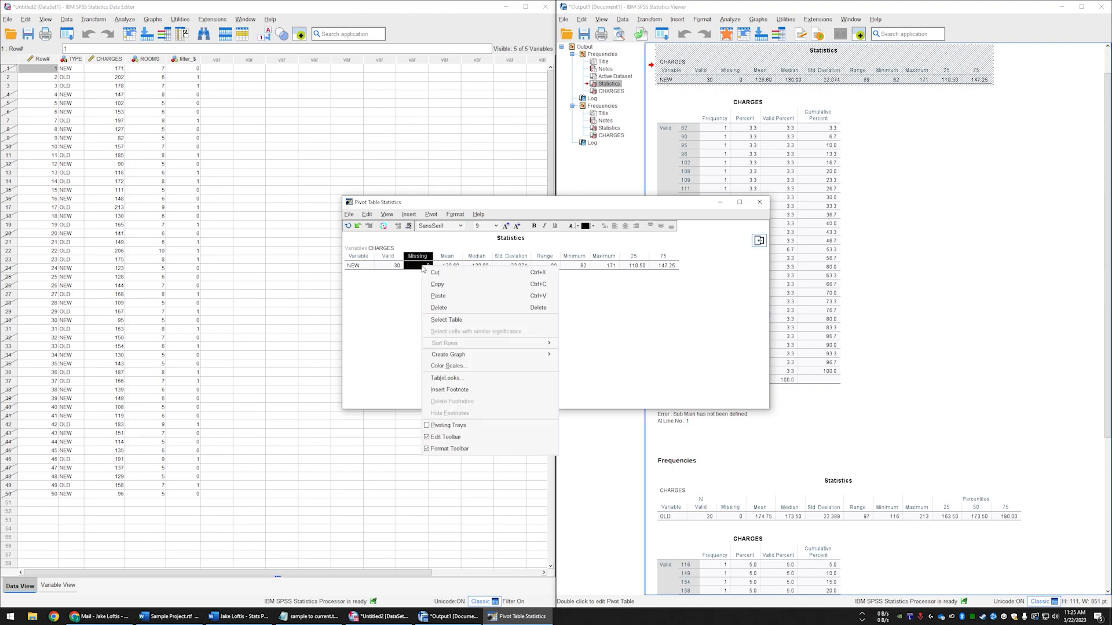
left_click(476, 313)
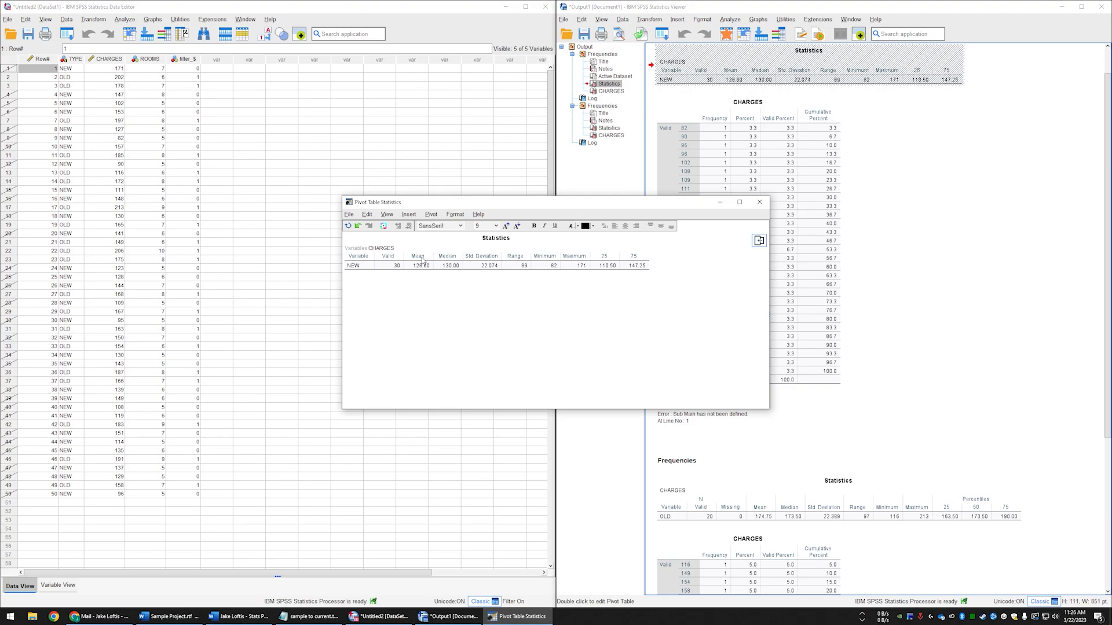
- Move the Std. Deviation, Minimum and 25 columns, in that order, ahead of Median in the NEW cases' table
left_click(481, 256)
left_click_drag(481, 256, 445, 260)
left_click(544, 259)
left_click_drag(544, 258, 477, 258)
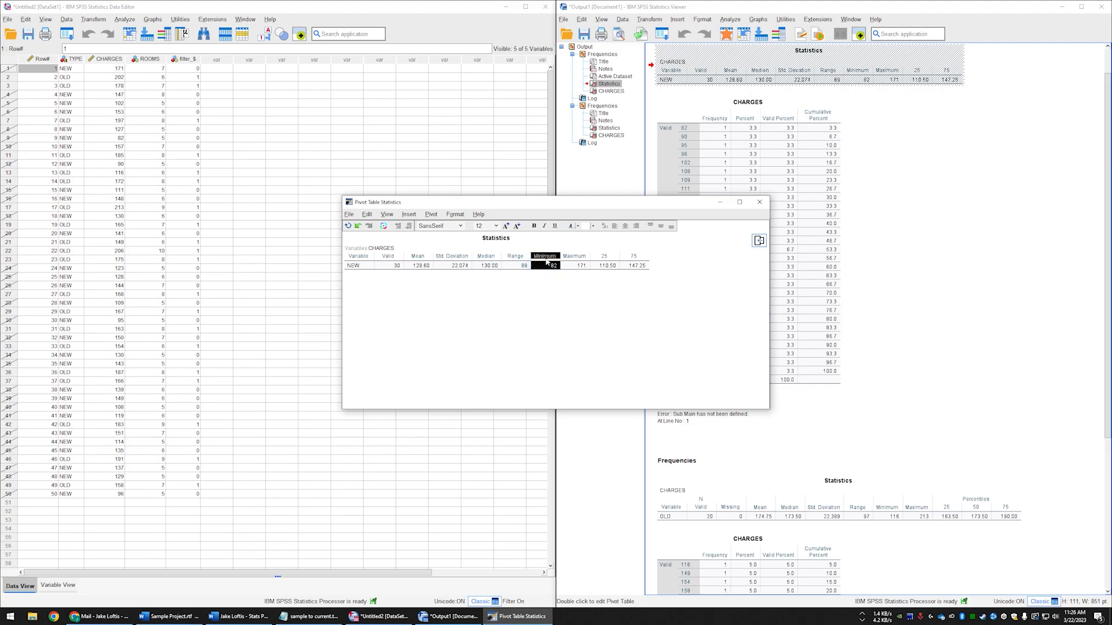
left_click_drag(547, 259, 476, 258)
left_click(517, 259)
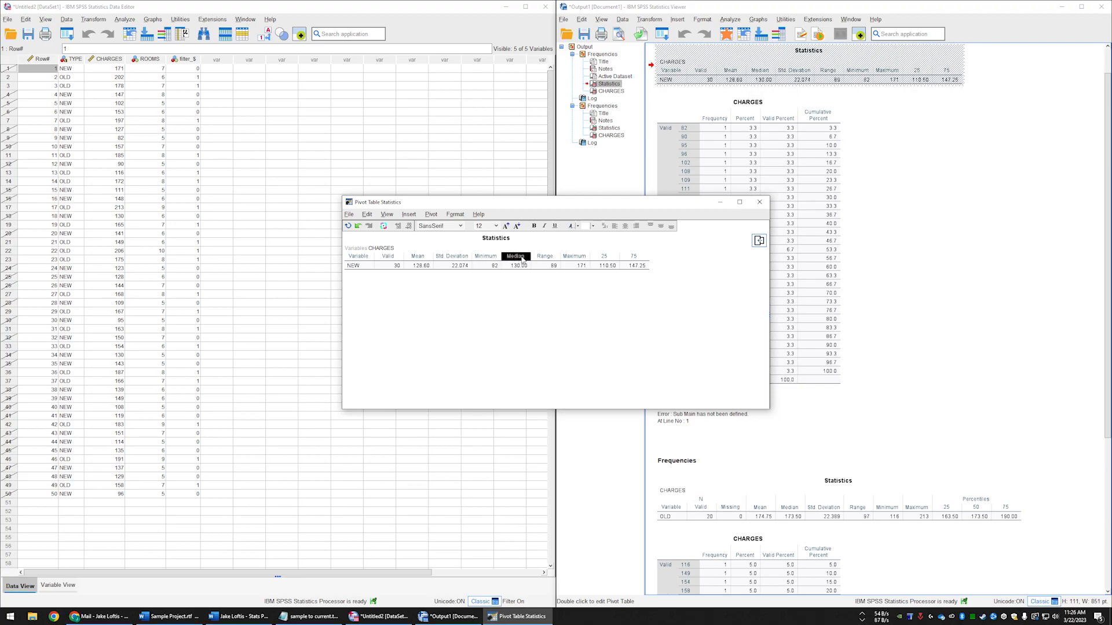
mouse_move(522, 259)
left_mouse_down()
mouse_move(491, 258)
mouse_move(517, 258)
left_mouse_up()
left_click(605, 258)
left_click_drag(605, 259, 505, 261)
- Rename the 25 heading to Q1 and the 75 heading to Q3 in the NEW cases' table
double_click(508, 258)
left_click(517, 259)
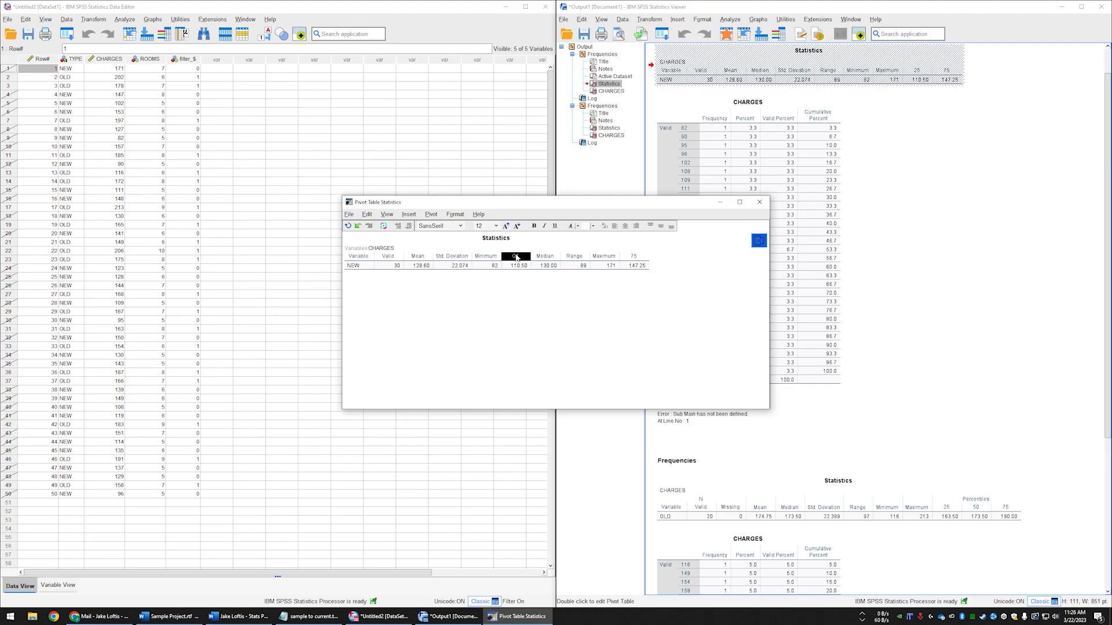
double_click(518, 258)
left_click(518, 261)
double_click(546, 257)
left_click(570, 301)
double_click(635, 257)
type("Q3")
- Arrange the NEW table's last columns as Median, Q3, Maximum, Range, and close the table editor
left_click(636, 258)
left_click_drag(637, 258, 602, 258)
left_click(634, 256)
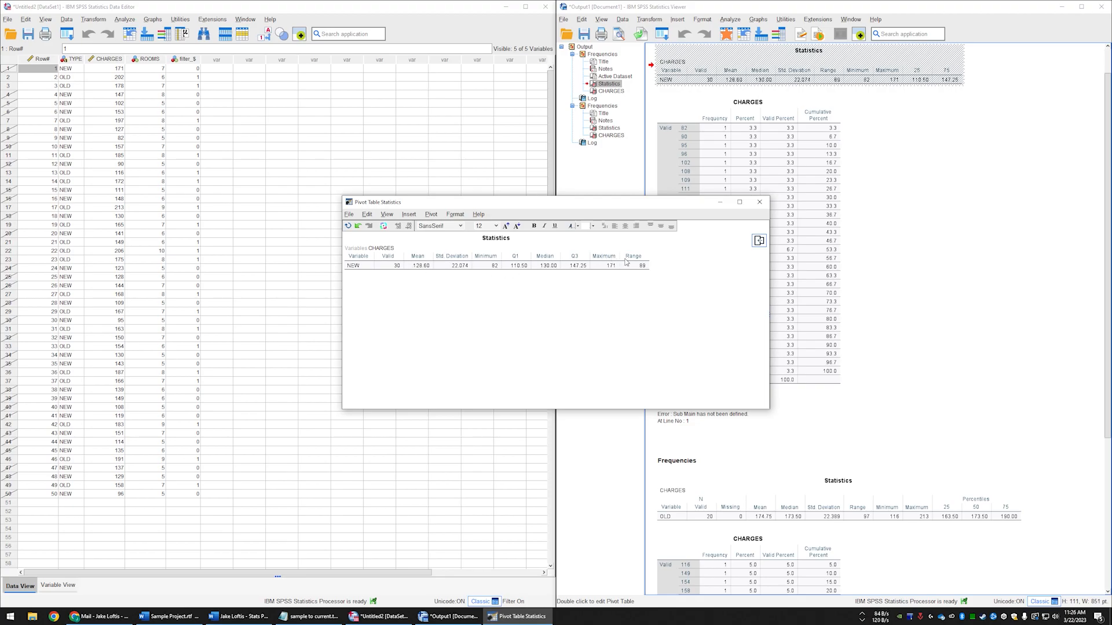
left_click(759, 202)
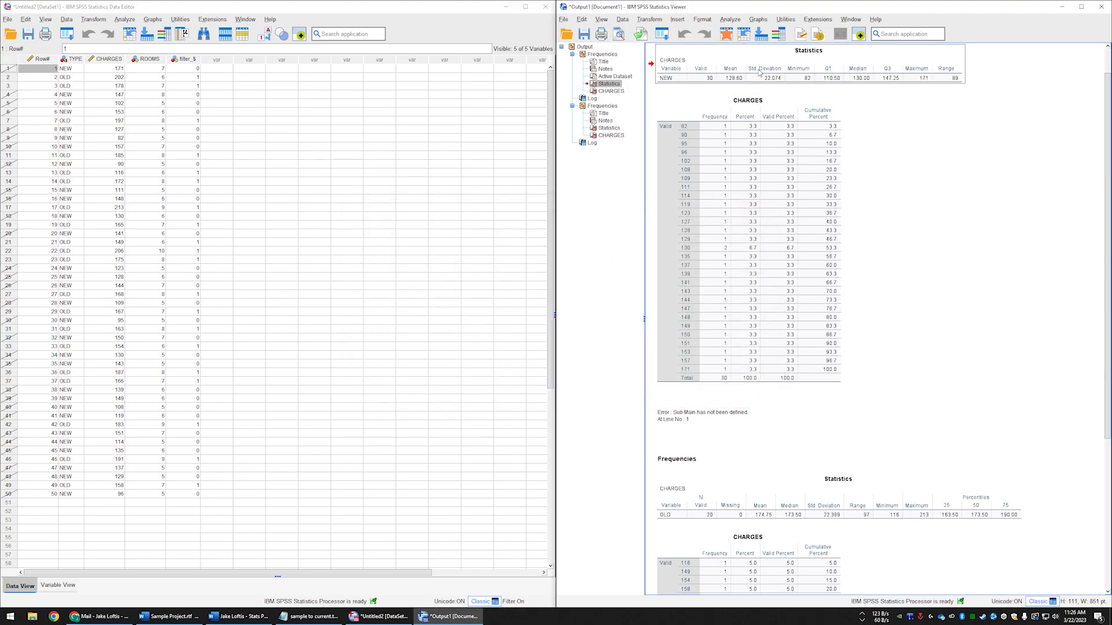
- Open the OLD cases' Statistics table for editing and ungroup its N and Percentiles column headings
double_click(788, 494)
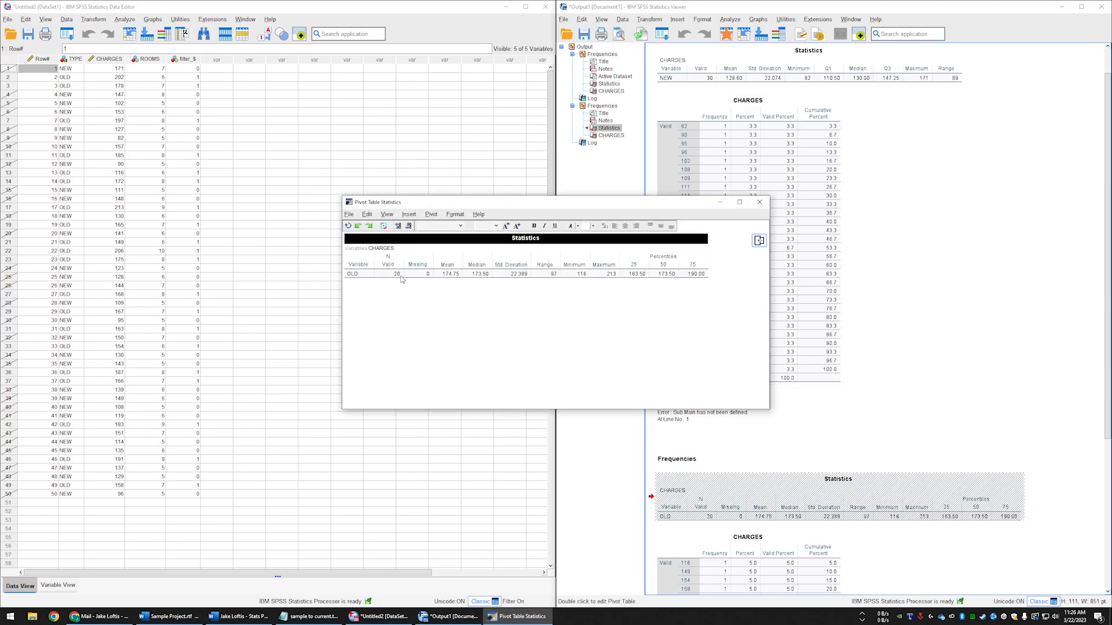
left_click(393, 258)
right_click(394, 259)
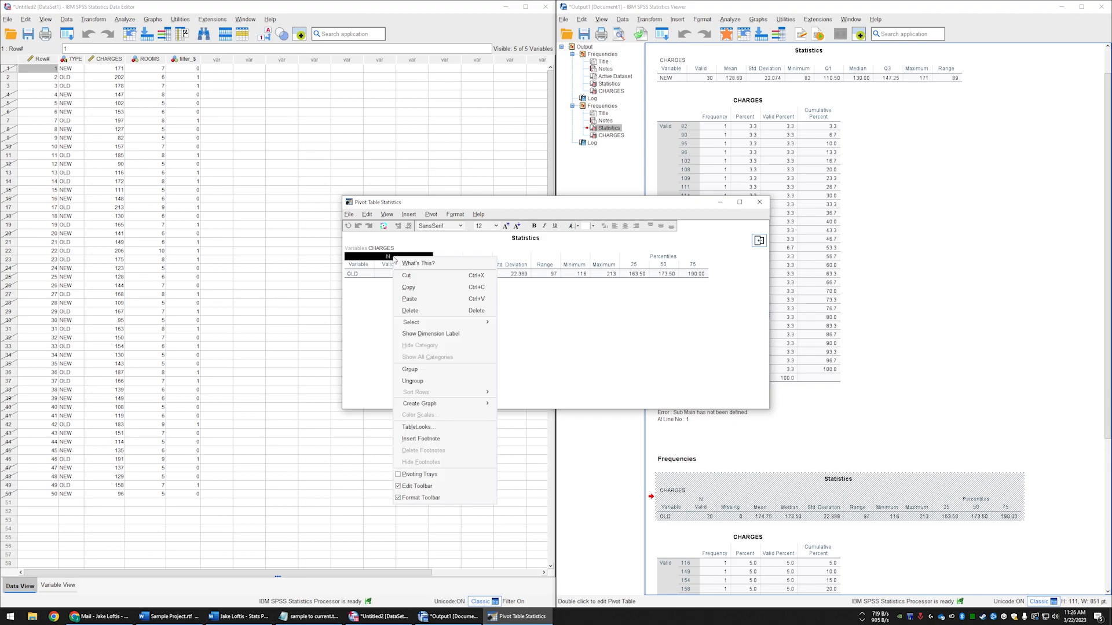
left_click(457, 380)
left_click(669, 259)
right_click(669, 259)
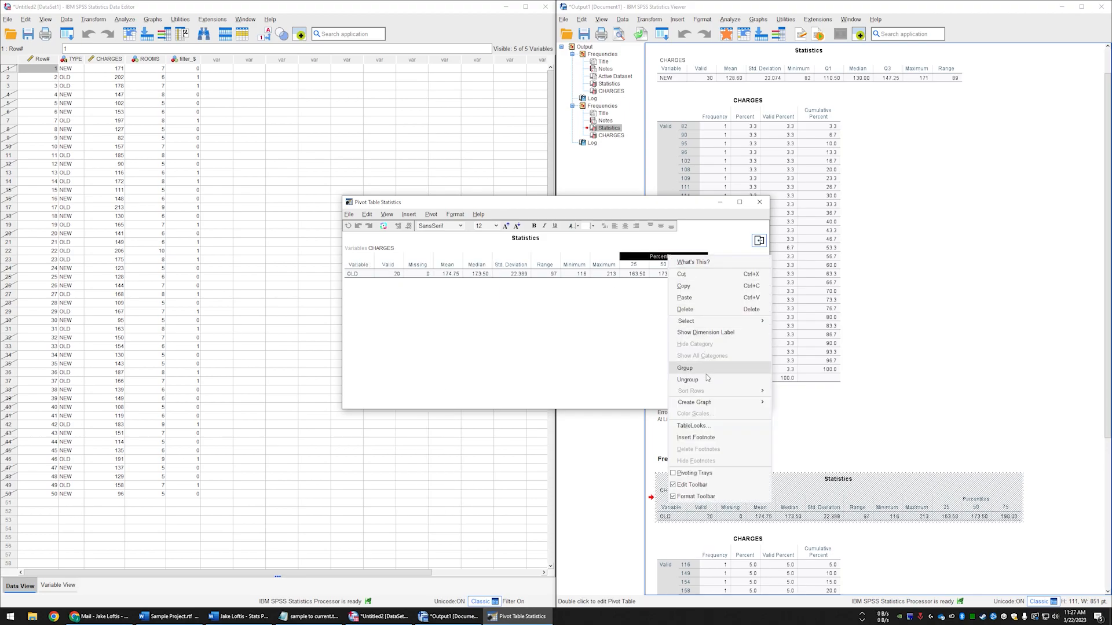
left_click(709, 380)
- Delete the 50 percentile column and the Missing column from the OLD cases' Statistics table
left_click(668, 259)
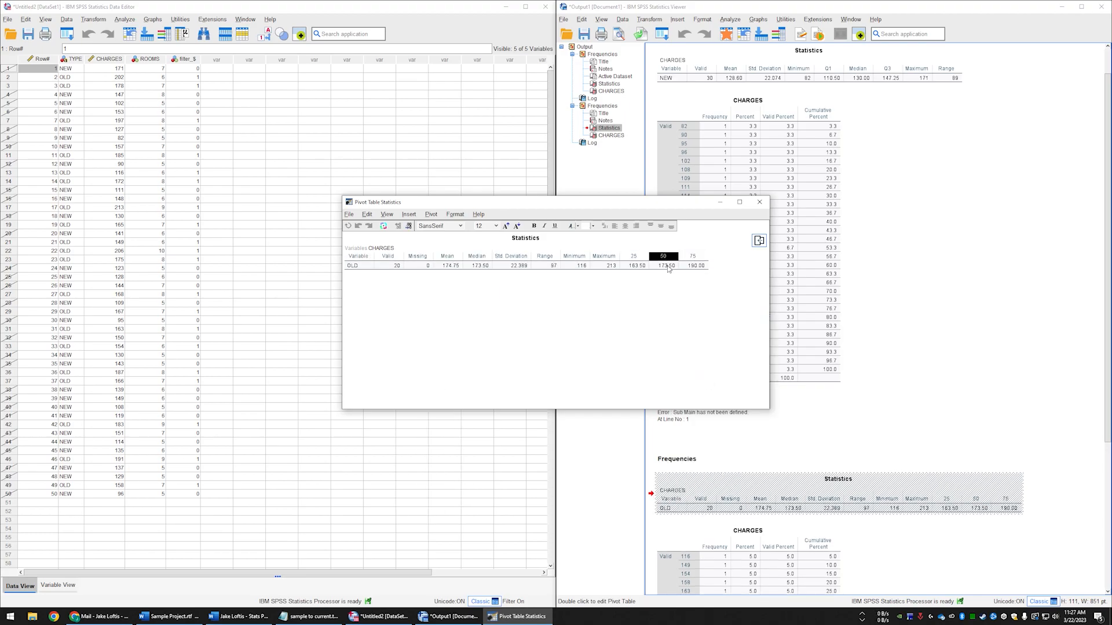
right_click(667, 265)
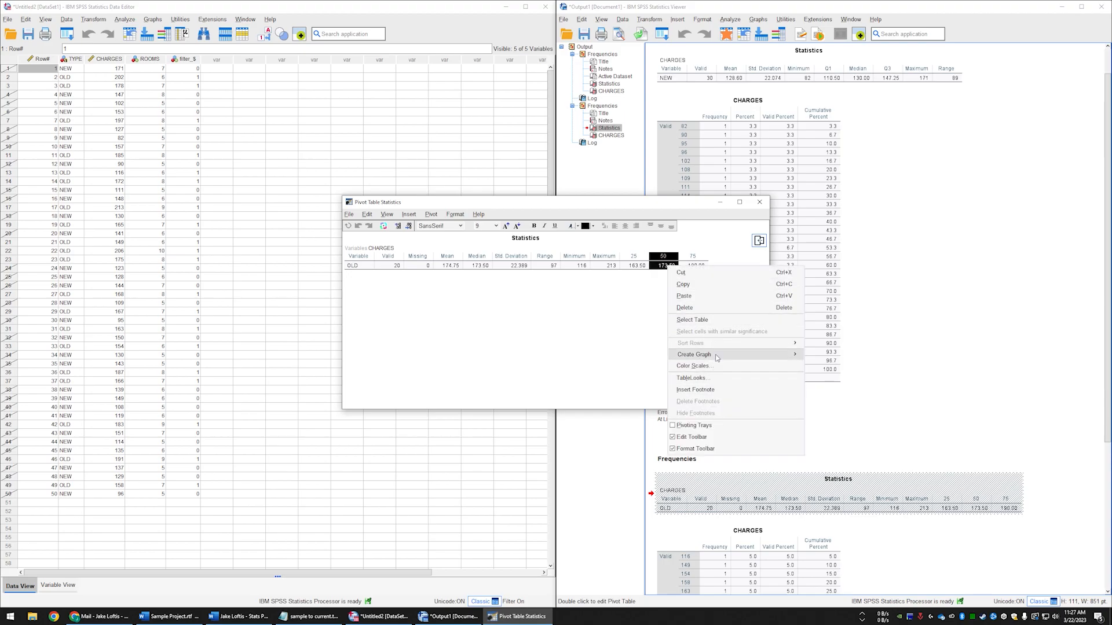
left_click(717, 309)
left_click(422, 260)
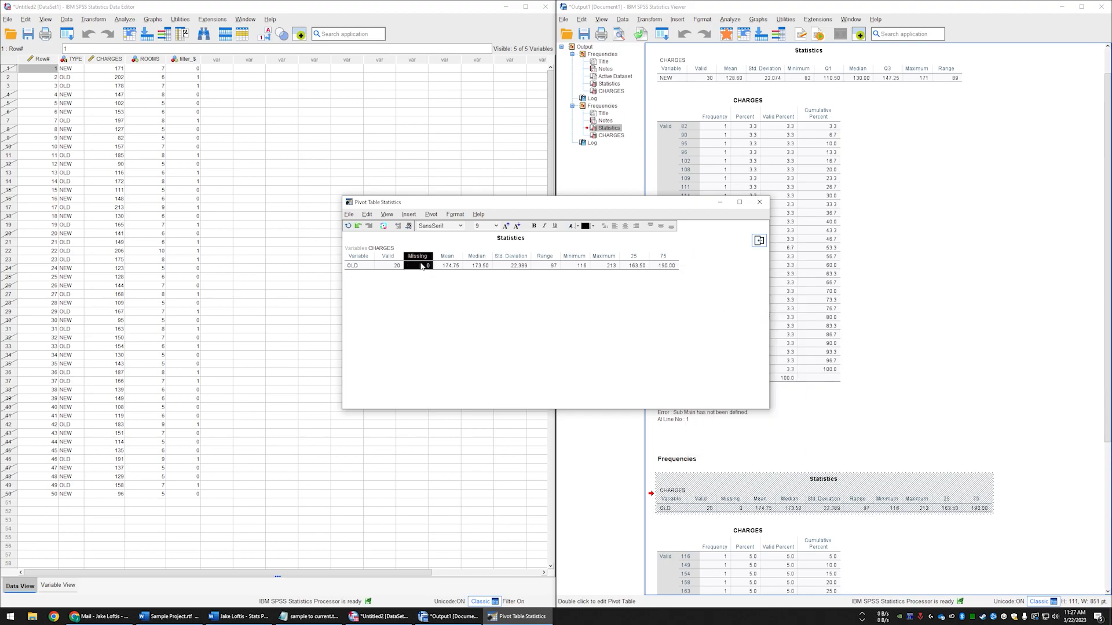
right_click(421, 258)
left_click(448, 311)
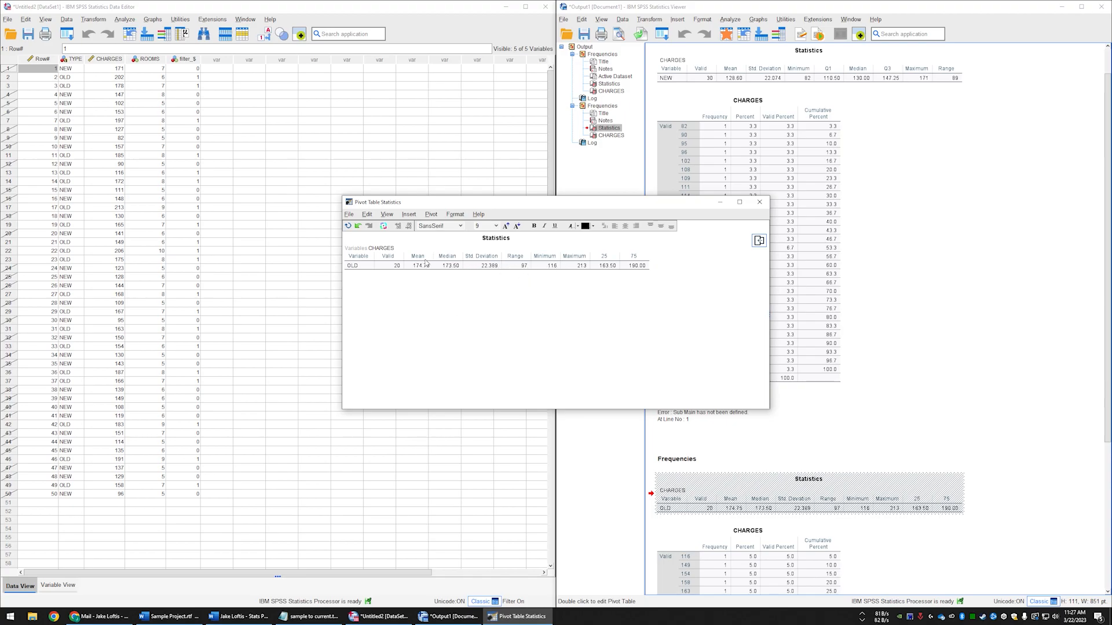
- Move the Std. Deviation and Minimum columns ahead of Median in the OLD cases' table
left_click(492, 257)
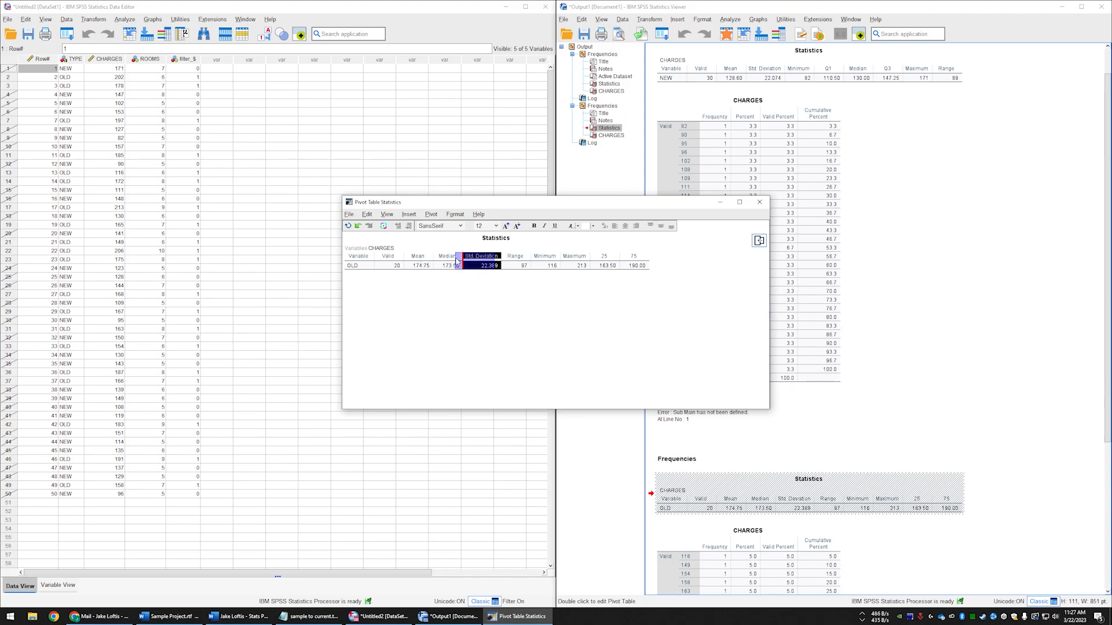
left_click_drag(476, 257, 441, 259)
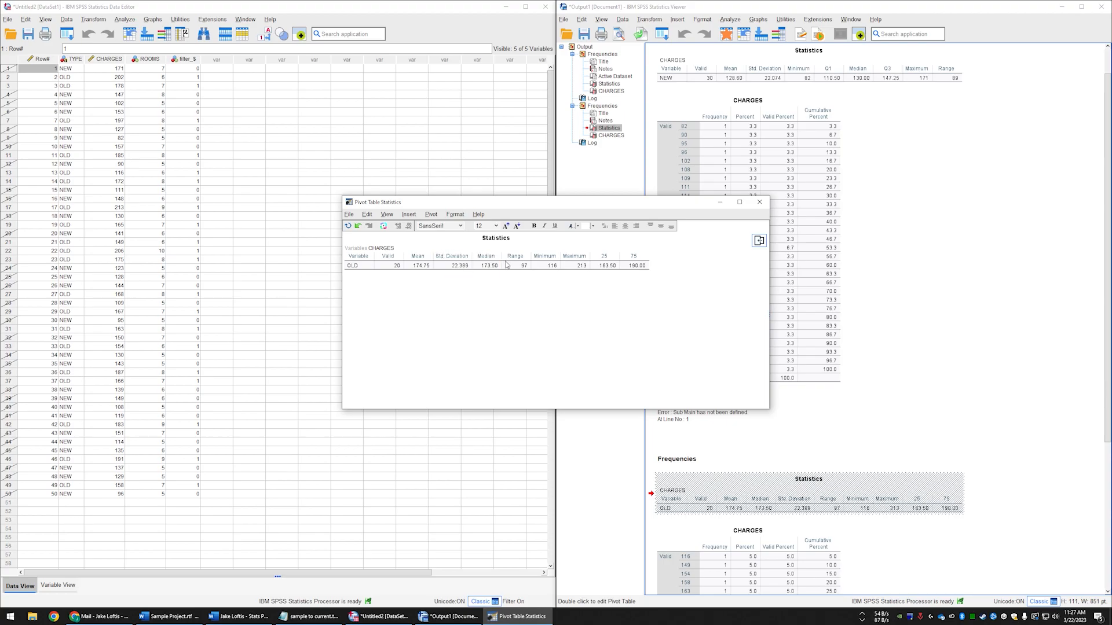
left_click(550, 258)
left_click_drag(550, 258, 493, 257)
- Rename the 25 heading to Q1 and the 75 heading to Q3 in the OLD cases' table
left_click(605, 260)
double_click(602, 260)
type("Q1")
key("Return")
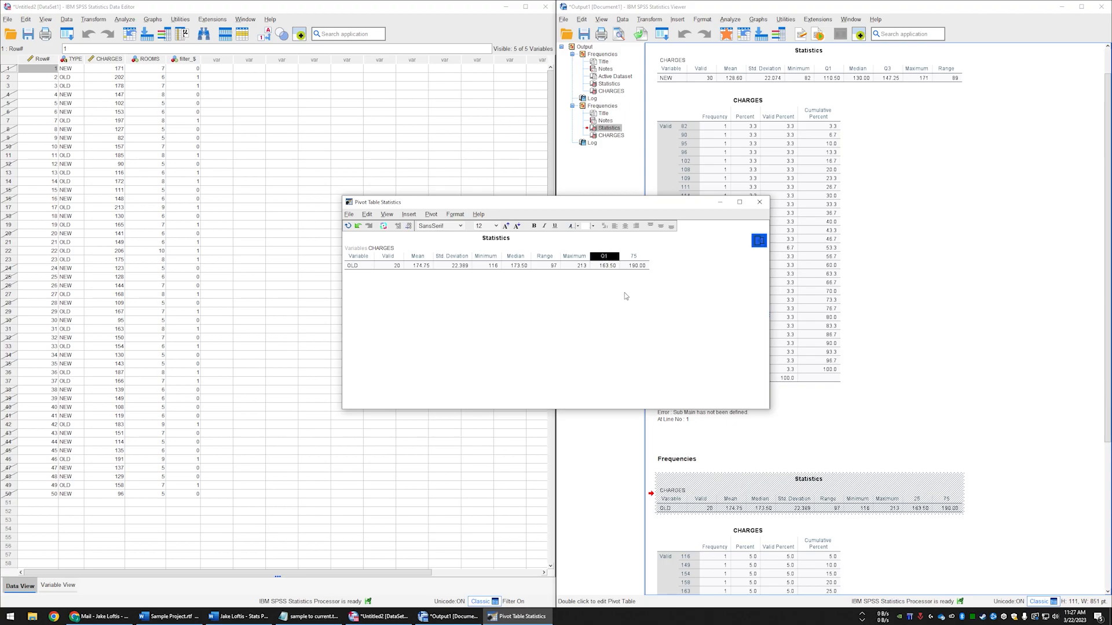
double_click(635, 258)
key("Return")
- Arrange the OLD table's columns after Minimum as Q1, Median, Q3, Maximum, Range, and close the table editor
left_click(610, 258)
left_click_drag(609, 259, 517, 258)
left_click(552, 258)
left_click(634, 259)
left_click_drag(634, 259, 562, 258)
left_click(635, 257)
left_click_drag(634, 256, 598, 259)
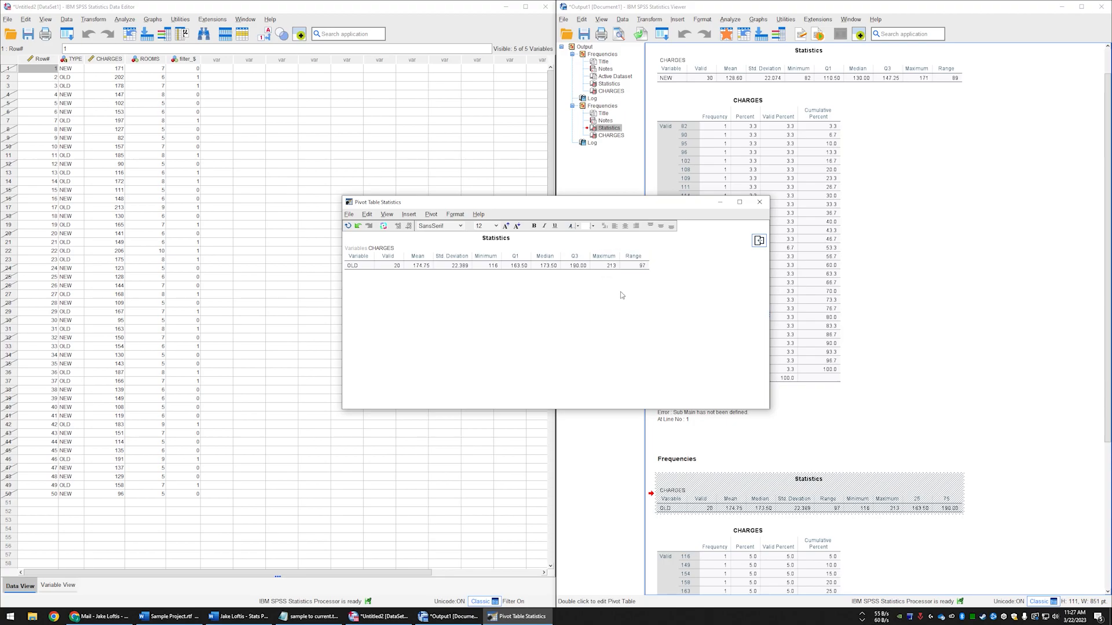
left_click(758, 203)
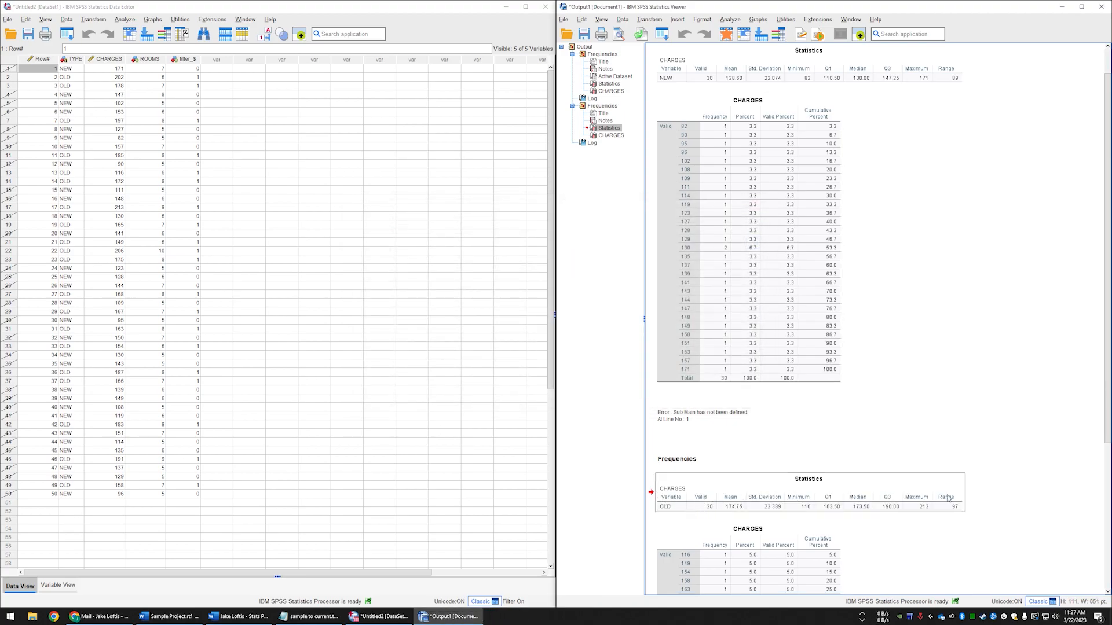
- Select the NEW cases' Statistics table, create a blank document in Word, and place it beside the SPSS output
left_click(768, 75)
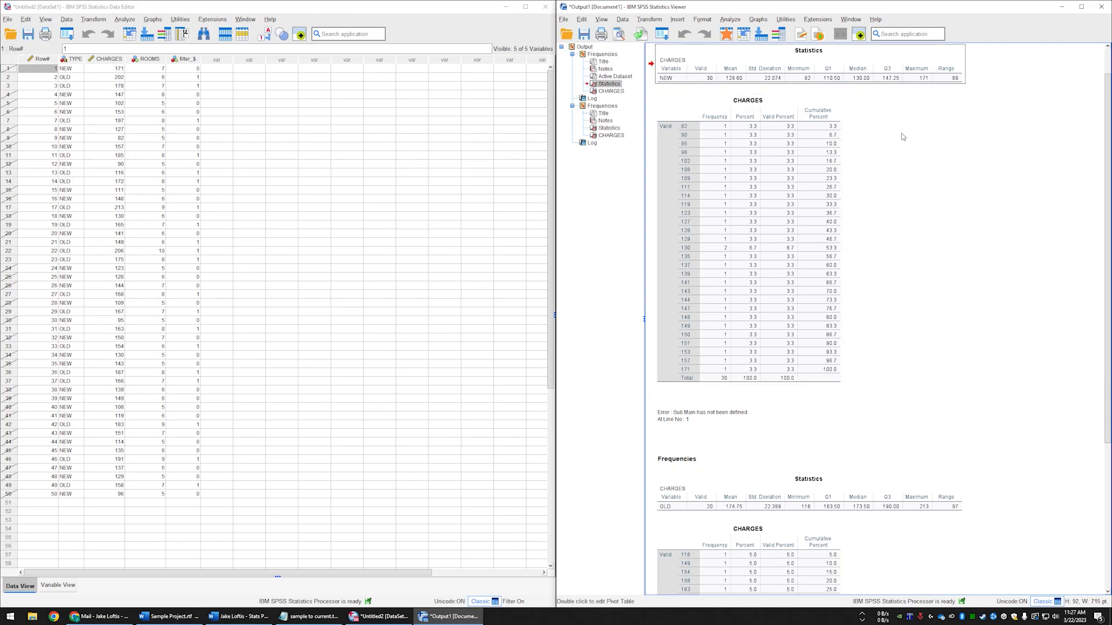
key("super")
type("word")
key("Return")
left_click(139, 97)
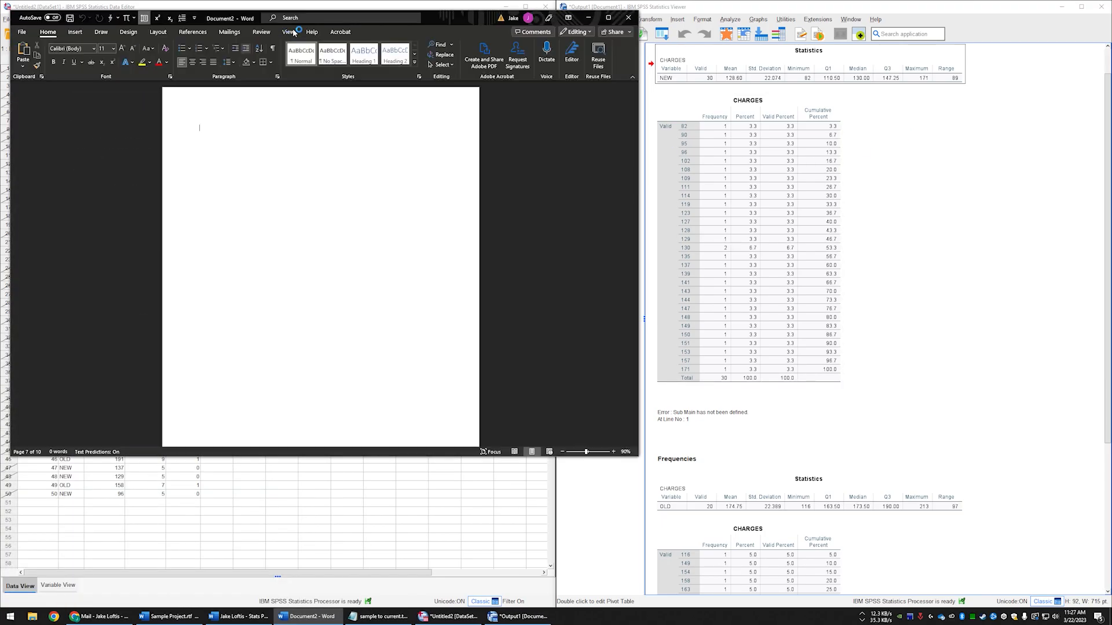
left_click_drag(461, 21, 0, 94)
- Copy the NEW cases' Statistics table from the SPSS output and paste it into the blank Word document
left_click(677, 203)
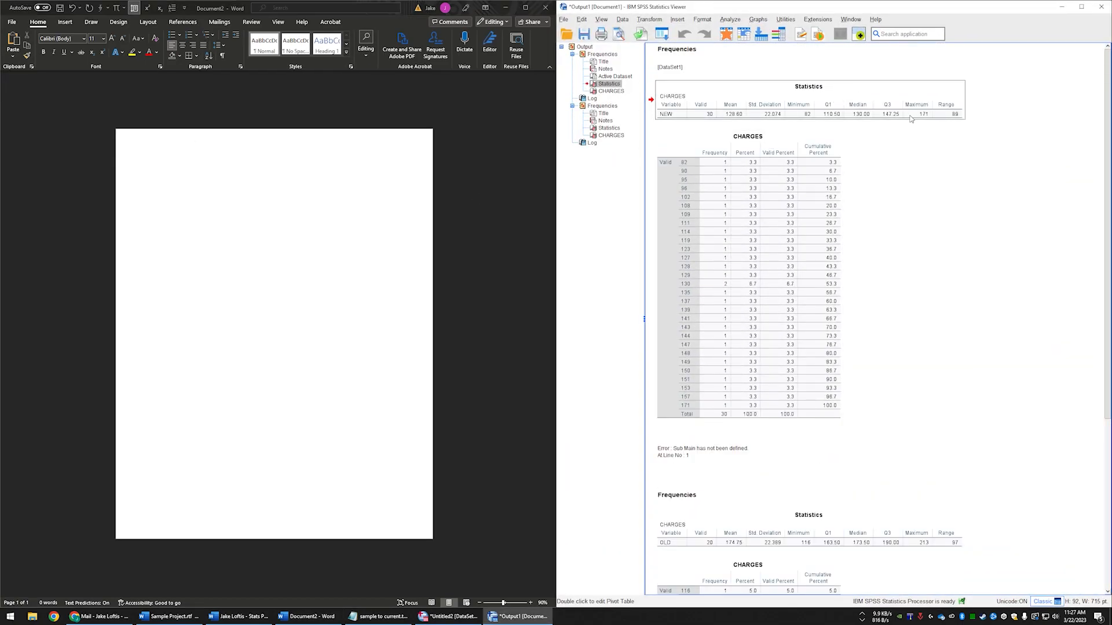
key("ctrl+c")
left_click(224, 194)
key("ctrl+v")
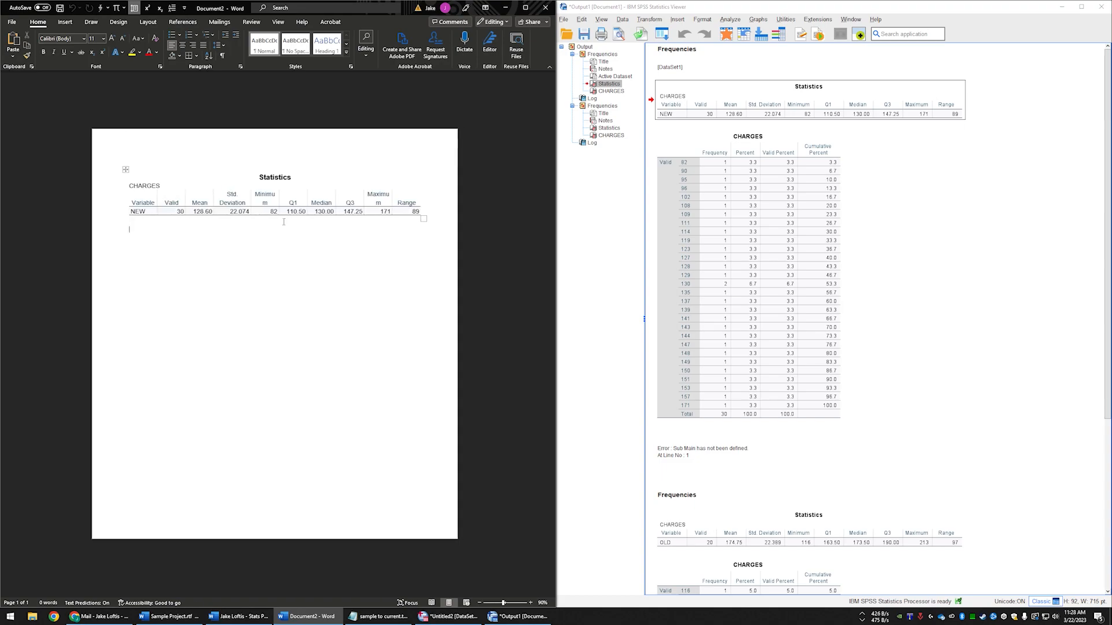
- Copy the OLD cases' Statistics table from the SPSS output and paste it below the NEW table in Word
scroll(901, 275, "down", 2)
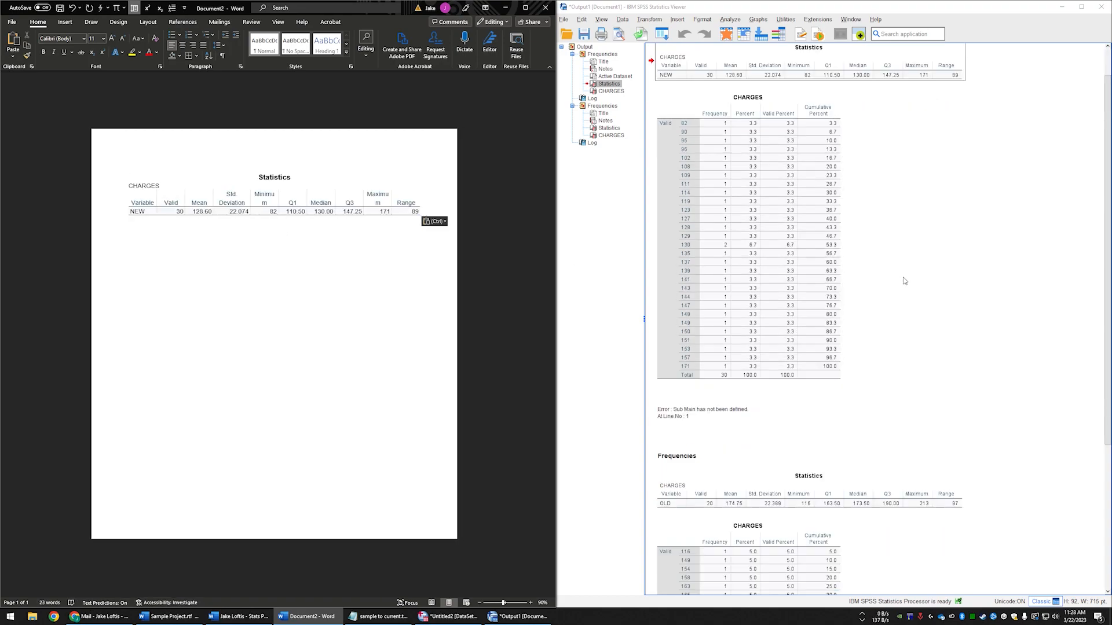
left_click(748, 447)
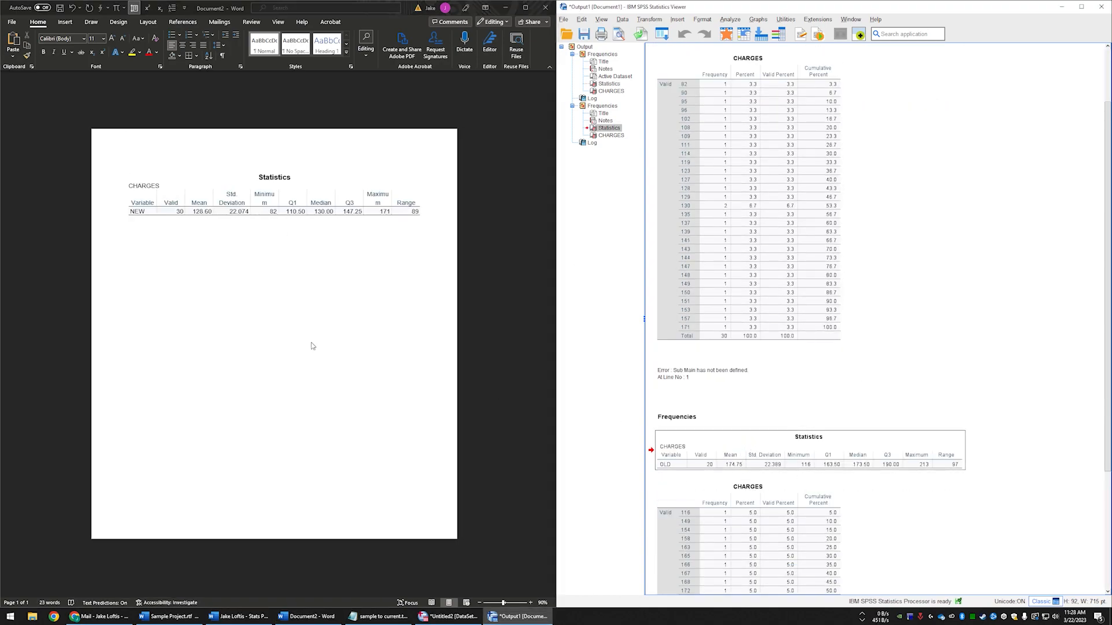
left_click(244, 305)
key("ctrl+v")
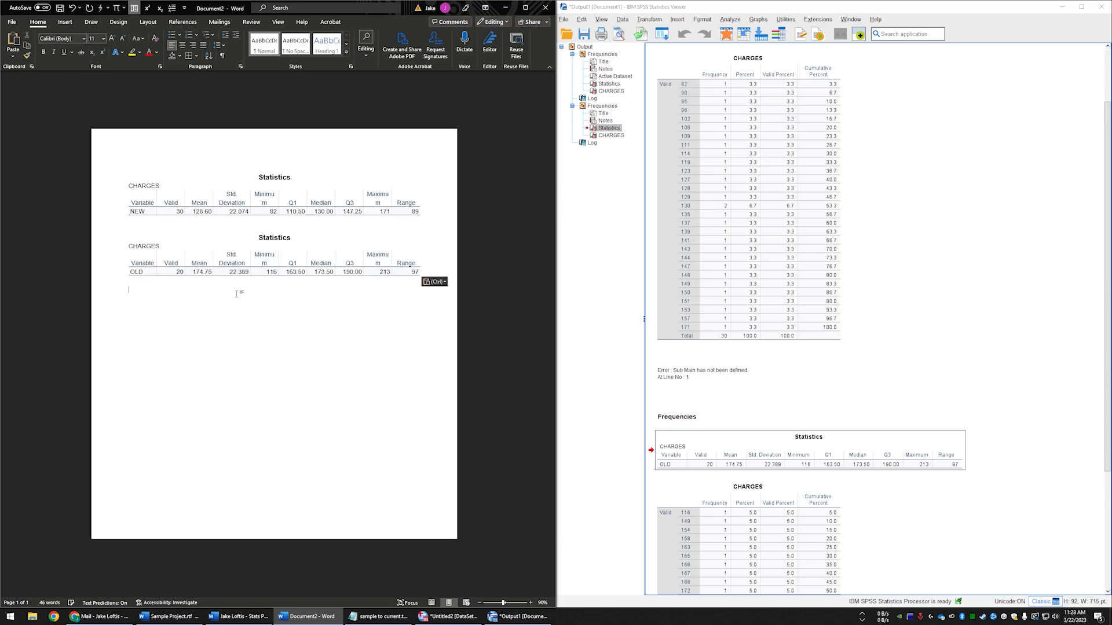
- Insert an empty row below the NEW row in the first Statistics table of the Word document
left_click(141, 212)
left_click_drag(416, 211, 271, 213)
left_click(269, 213)
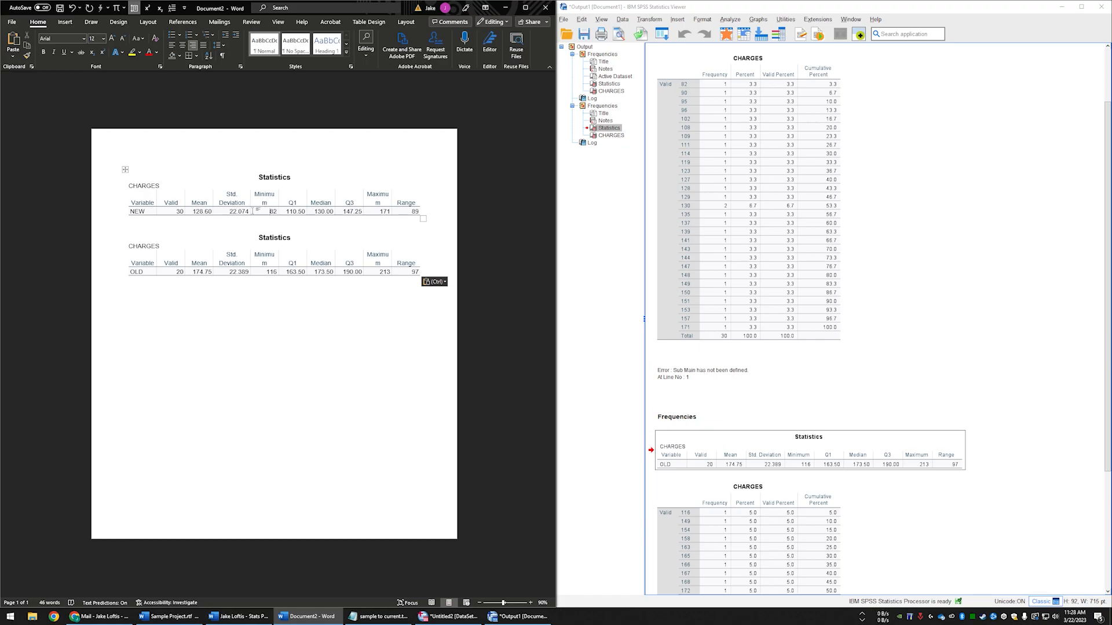
right_click(265, 212)
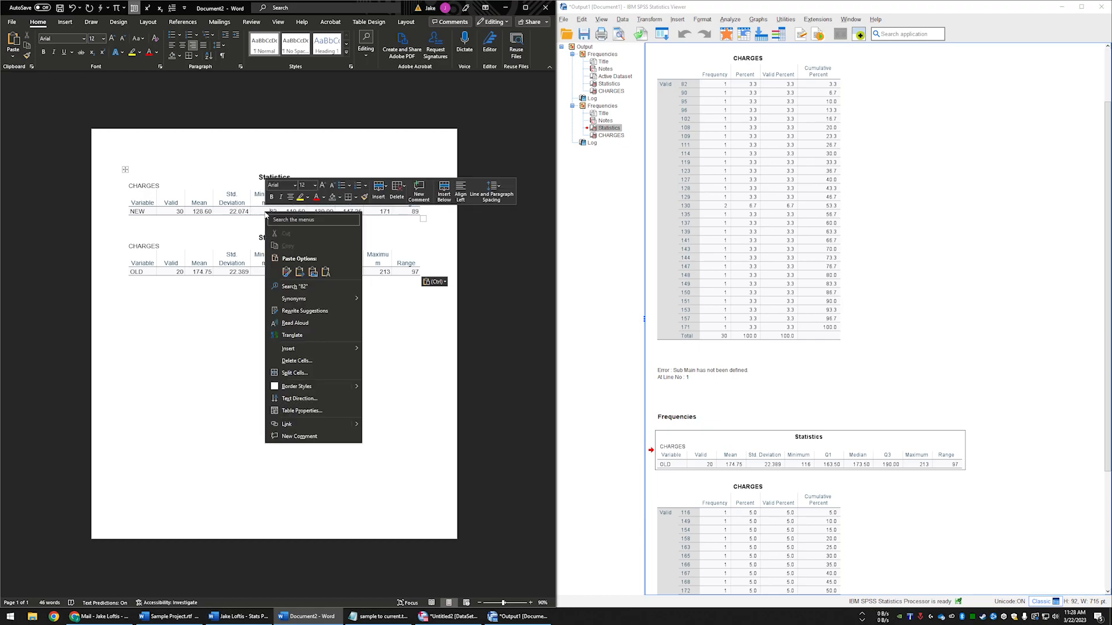
mouse_move(317, 349)
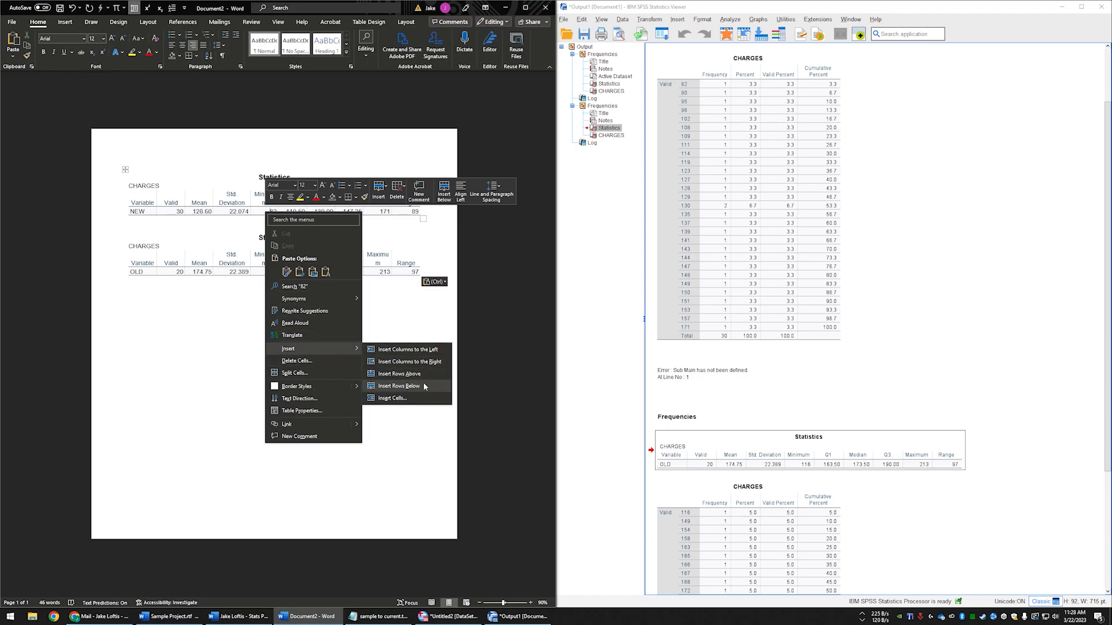
left_click(399, 386)
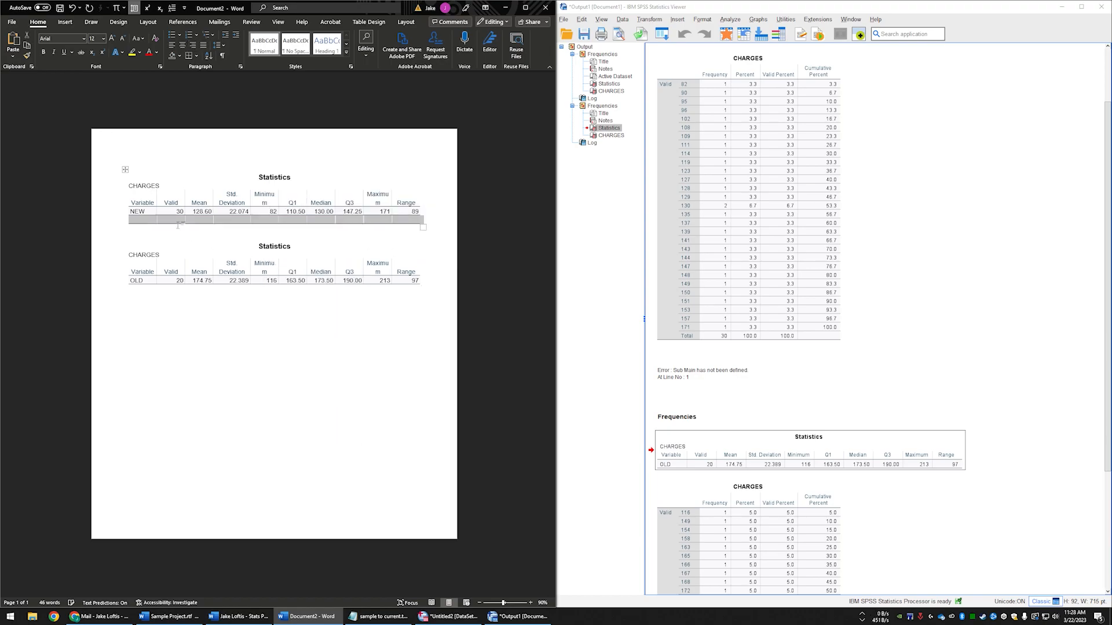
- Copy the OLD row from the second Statistics table and paste it into the empty row under NEW
left_click(143, 222)
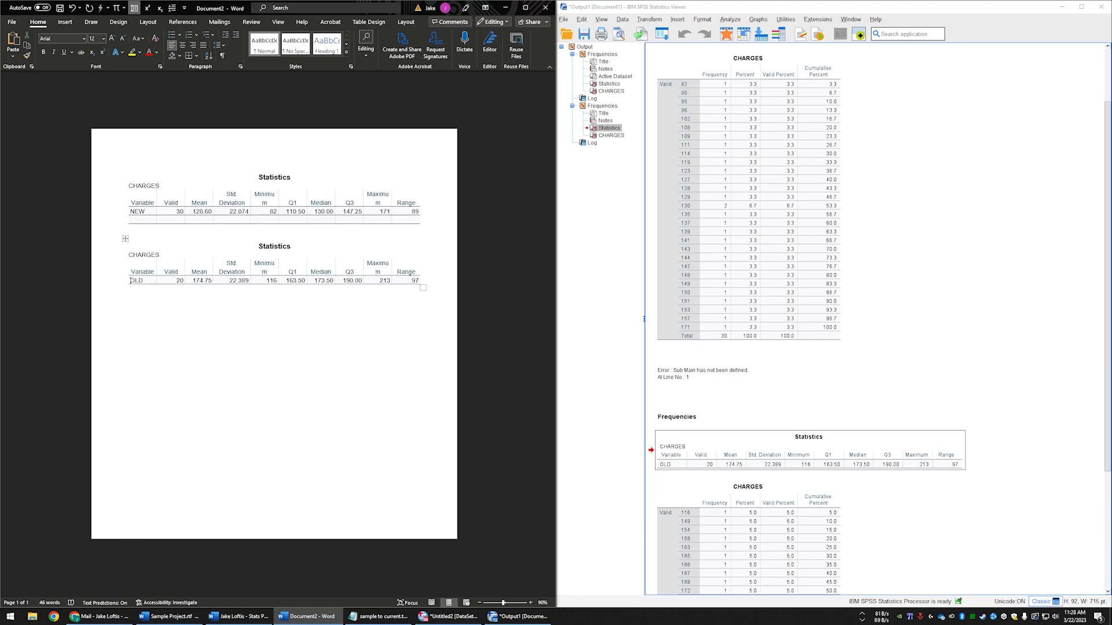
left_click_drag(130, 281, 419, 282)
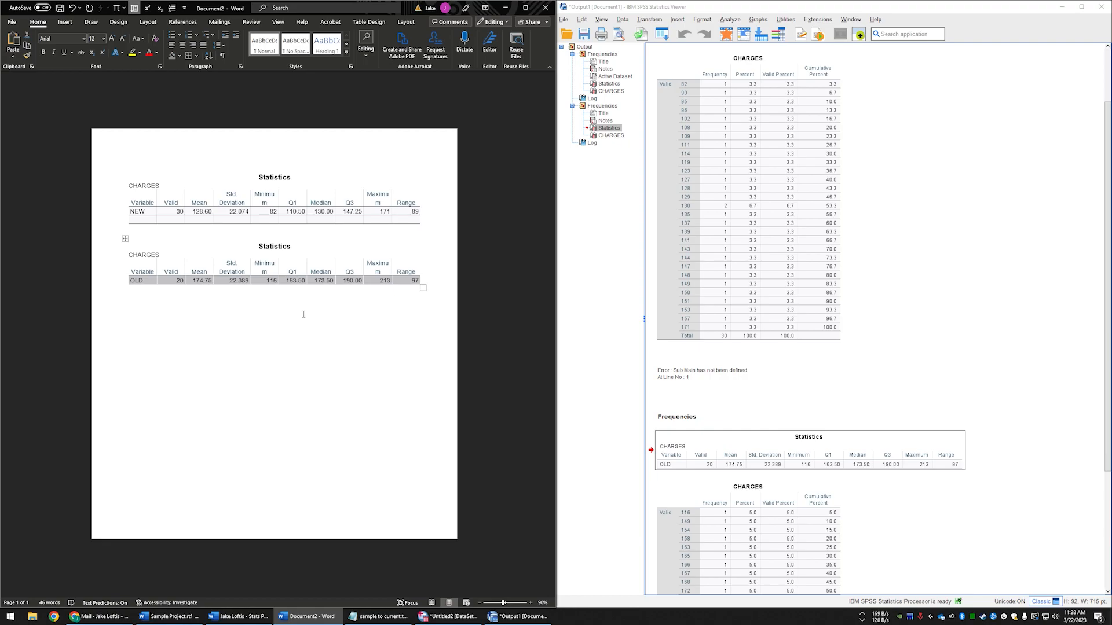
left_click(139, 220)
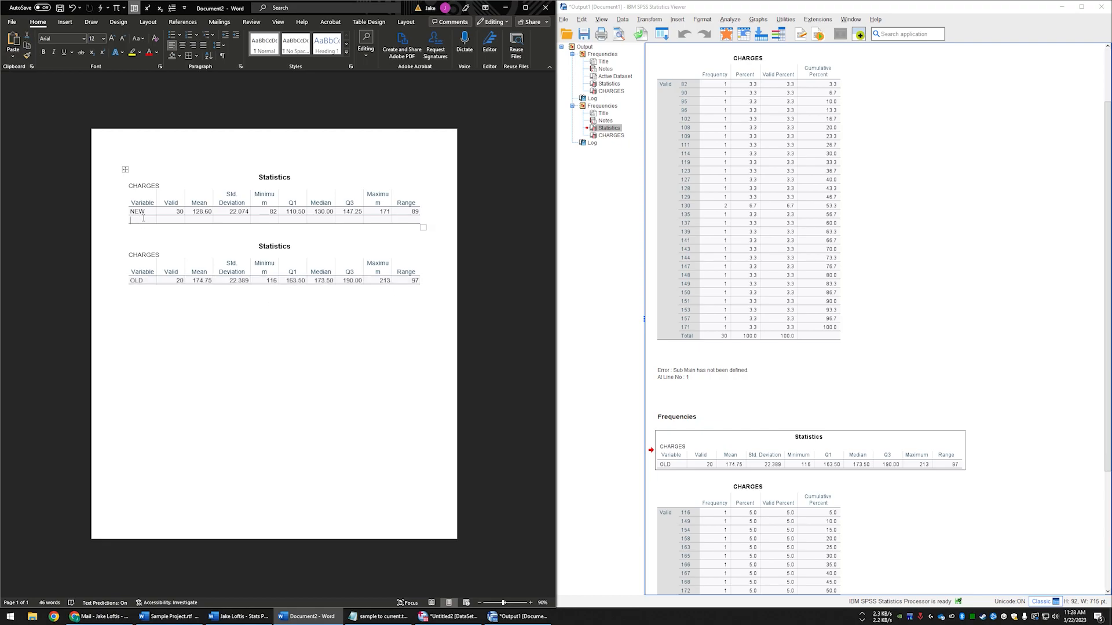
key("ctrl+v")
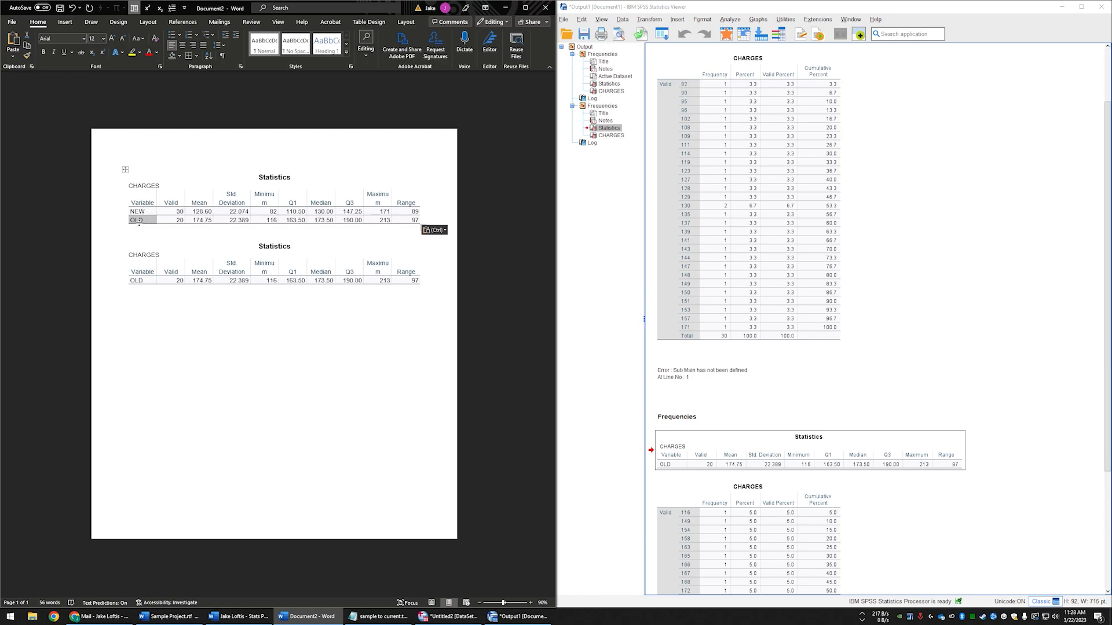
- Widen the Minimum and Maximum columns of the combined table so each heading fits on one line
left_click(233, 198)
left_click_drag(277, 197, 282, 195)
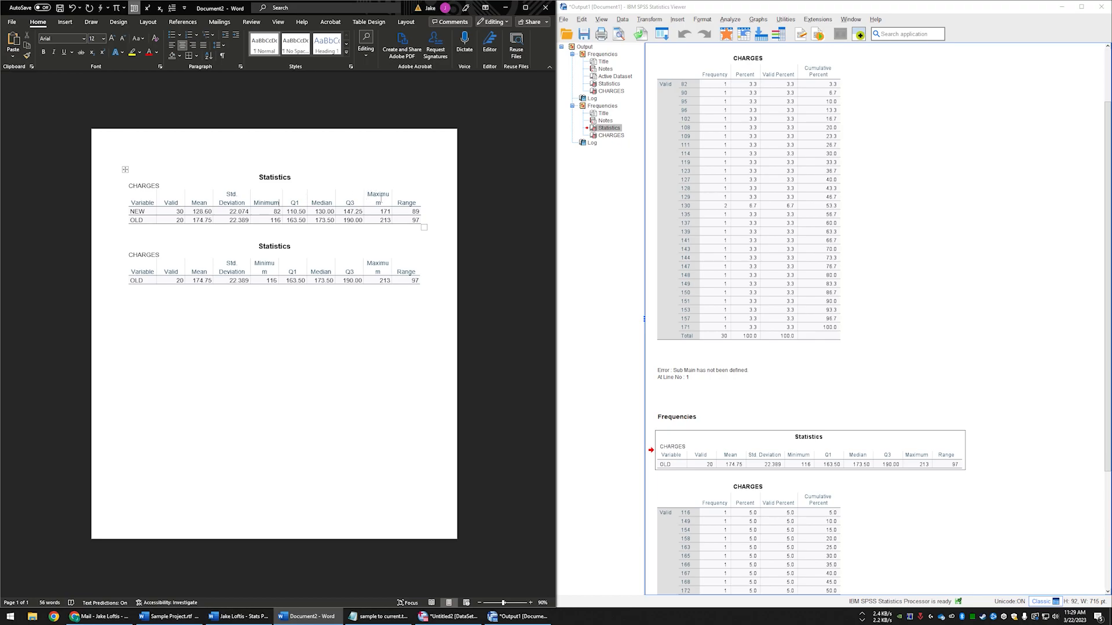
left_click_drag(393, 201, 397, 200)
scroll(797, 133, "up", 3)
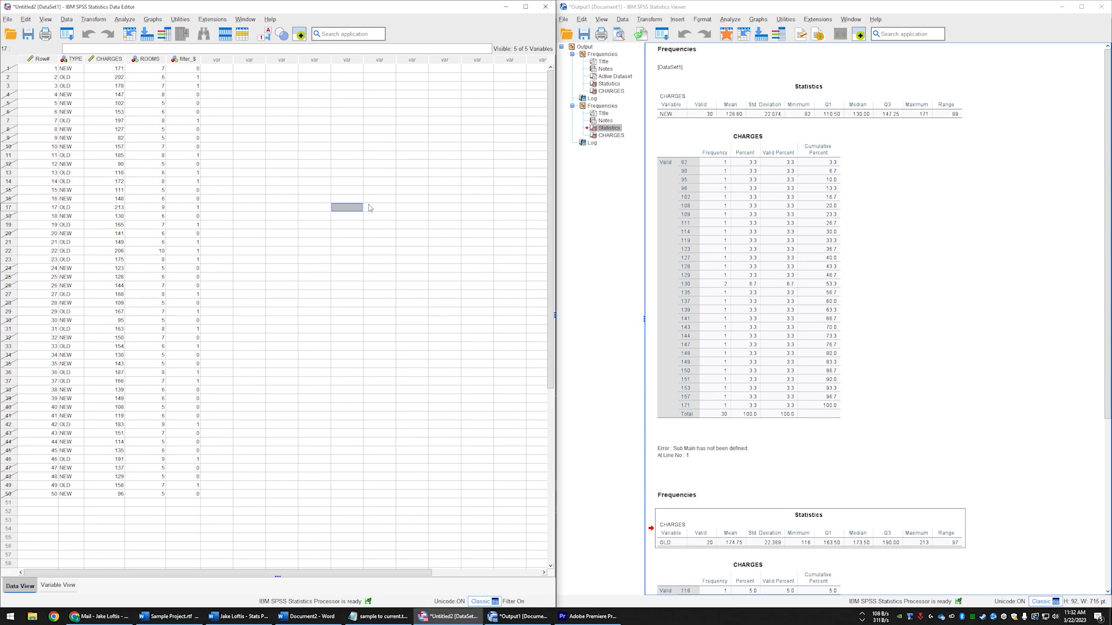
left_click(301, 130)
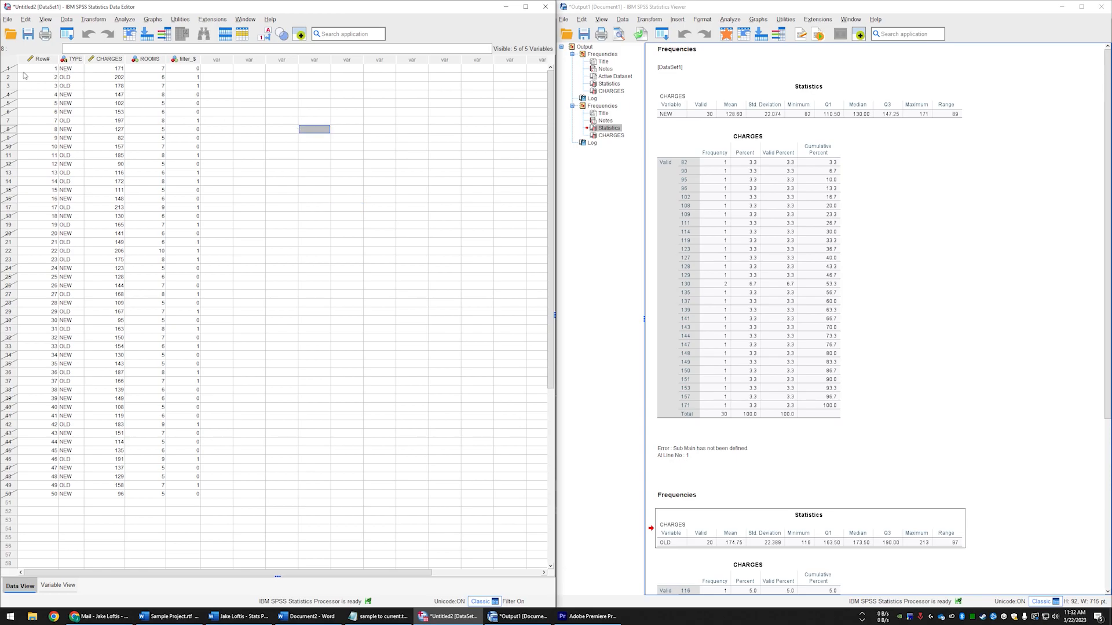
left_click(63, 80)
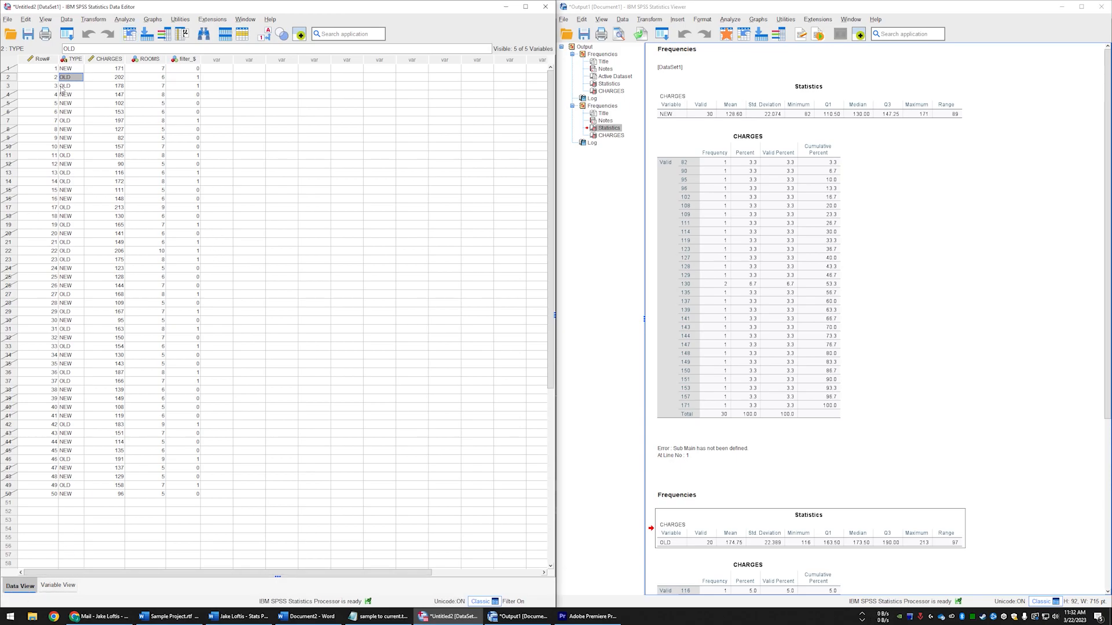
left_click(116, 234)
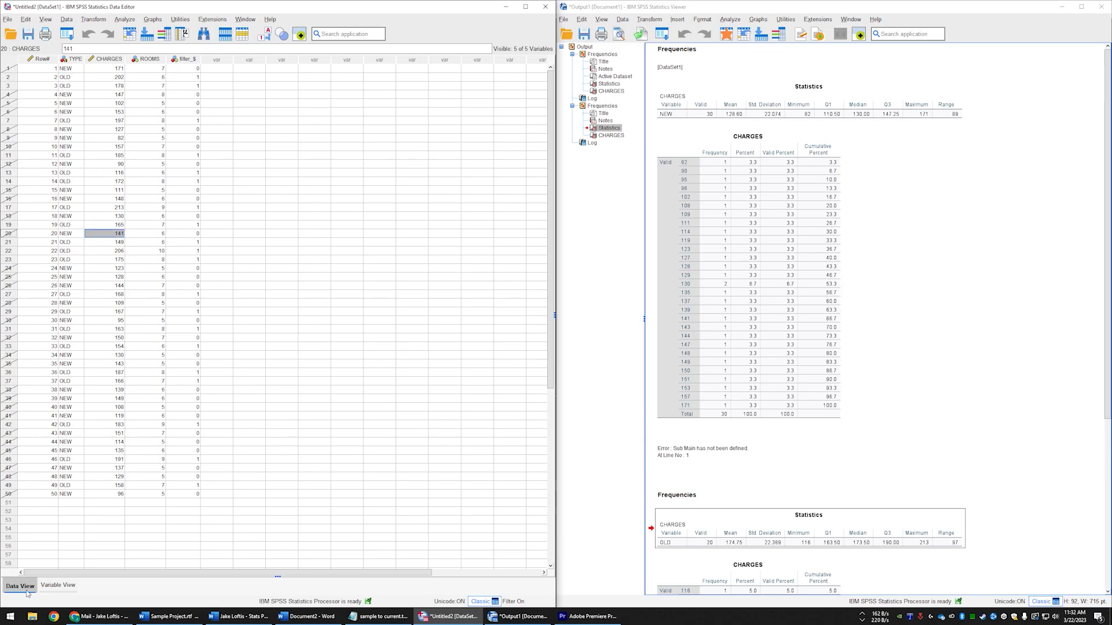
left_click(52, 586)
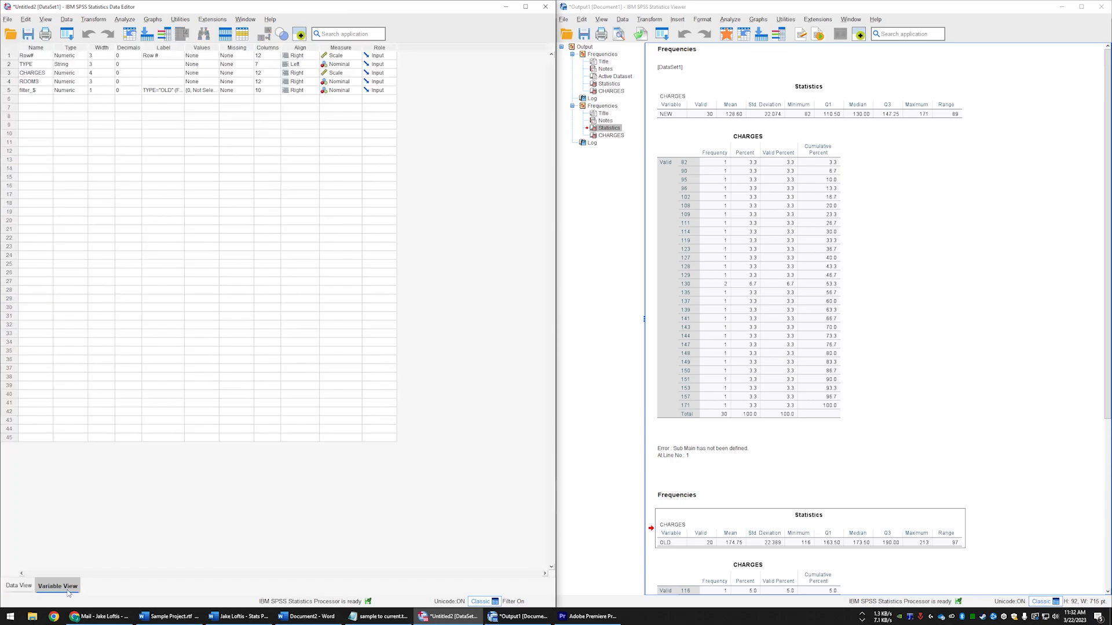
left_click(33, 587)
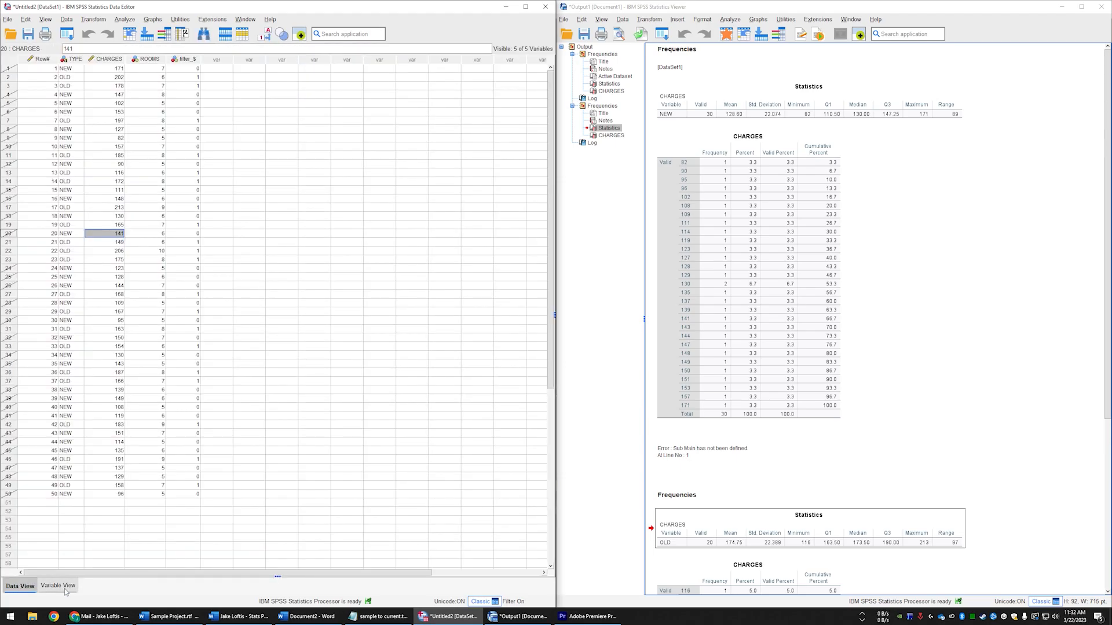
- Delete the filter_$ variable from the dataset in the SPSS Data Editor and return to the case data
left_click(64, 588)
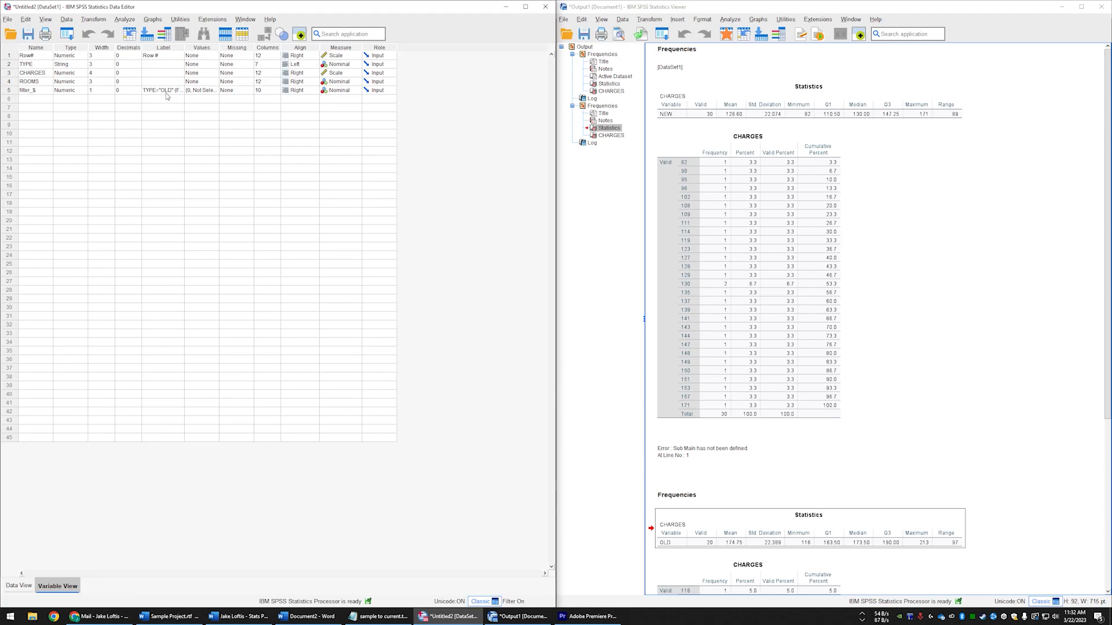
left_click(9, 94)
right_click(11, 91)
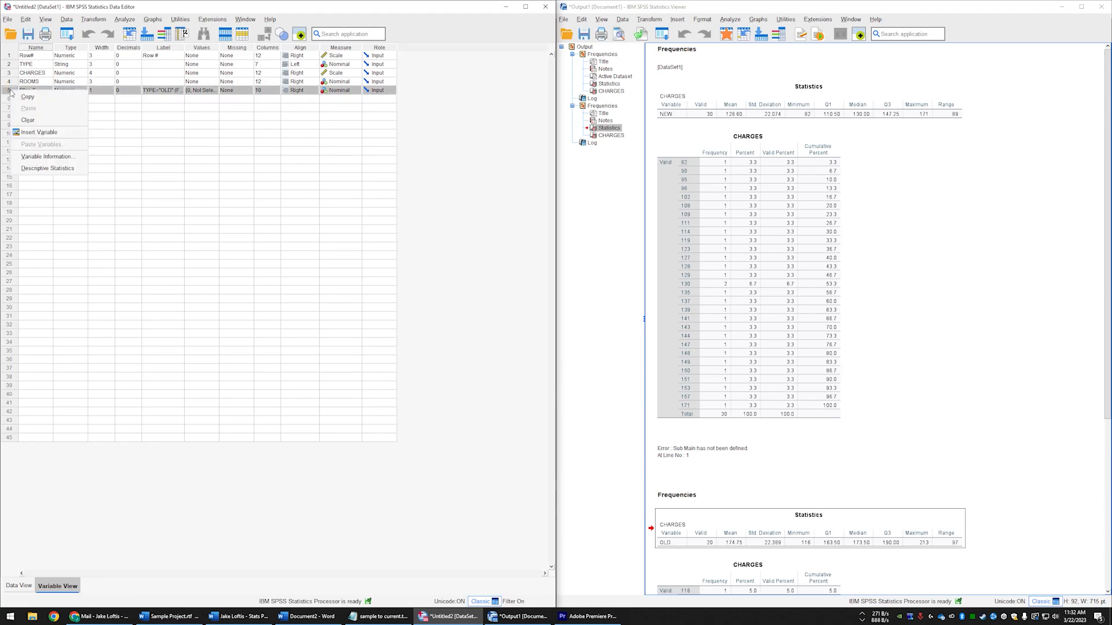
left_click(42, 124)
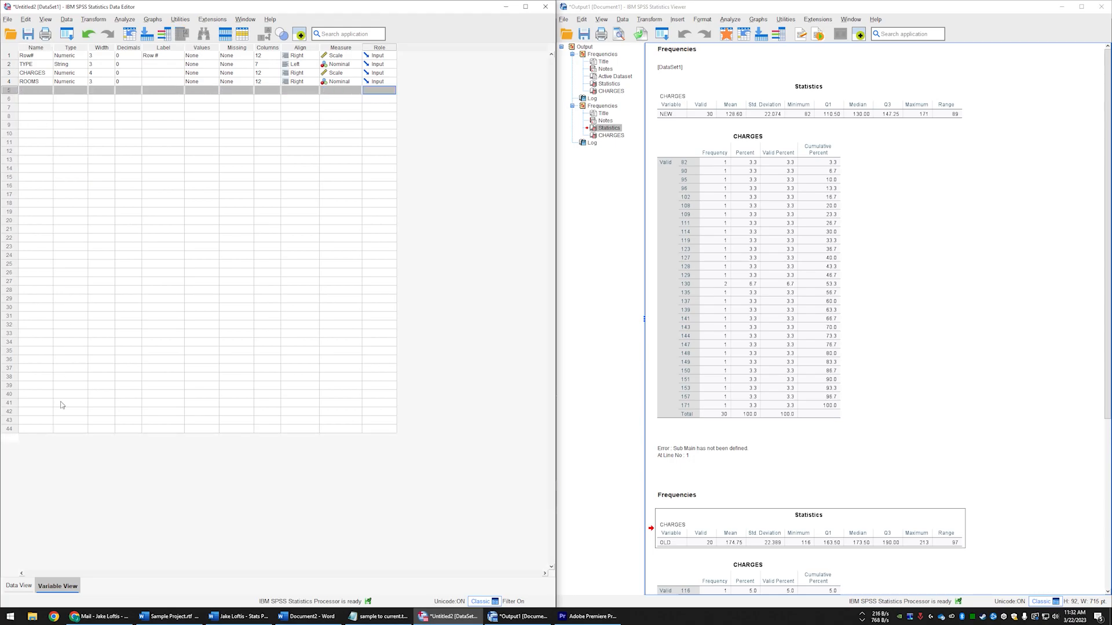
left_click(19, 586)
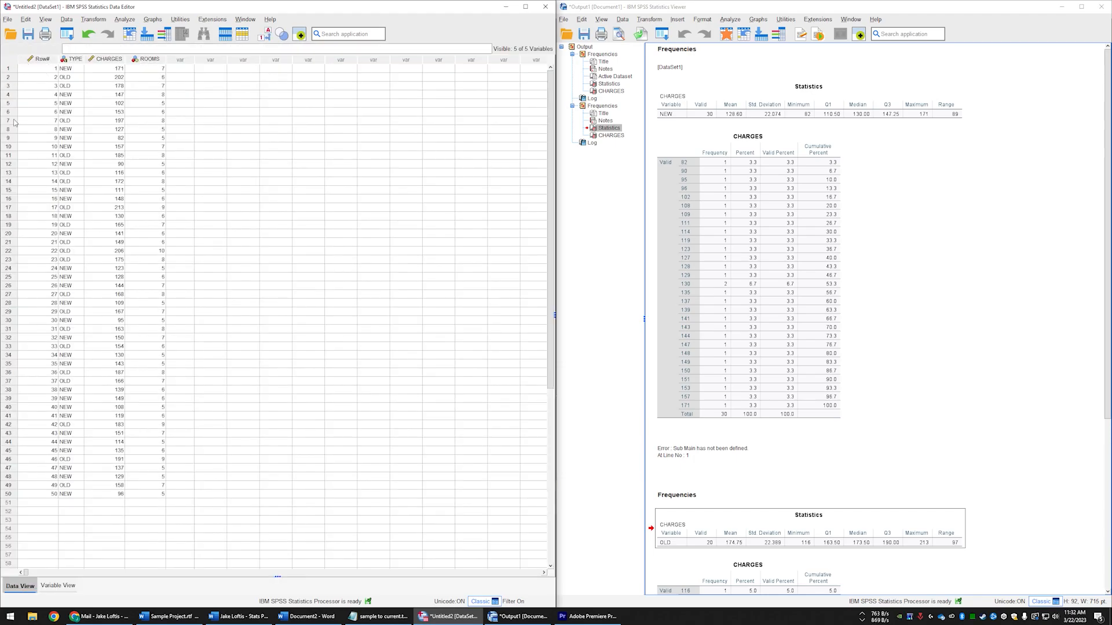
- Run Frequencies on CHARGES for all cases, keeping the existing statistics settings, and bring the new Statistics table into view
left_click(124, 20)
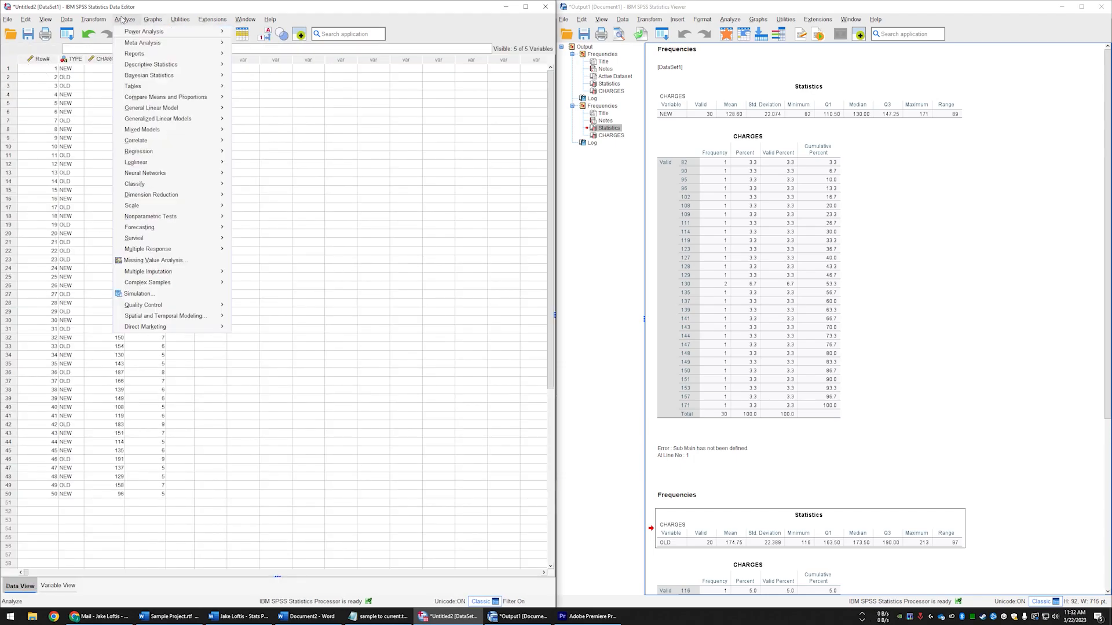
mouse_move(152, 65)
left_click(258, 64)
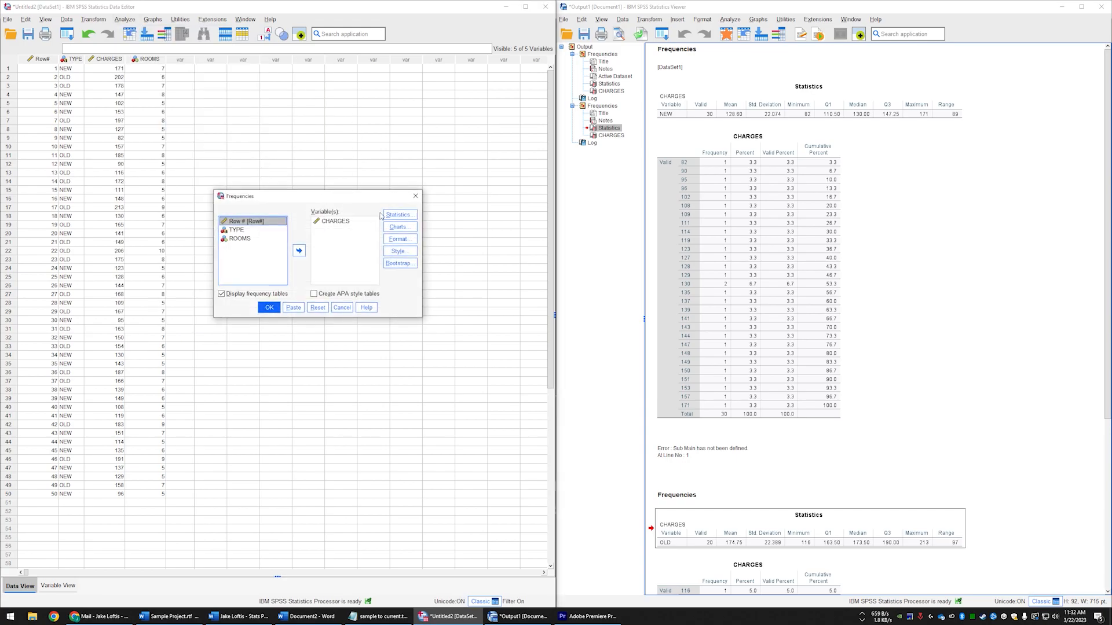
left_click(270, 307)
scroll(838, 305, "up", 7)
scroll(803, 289, "down", 4)
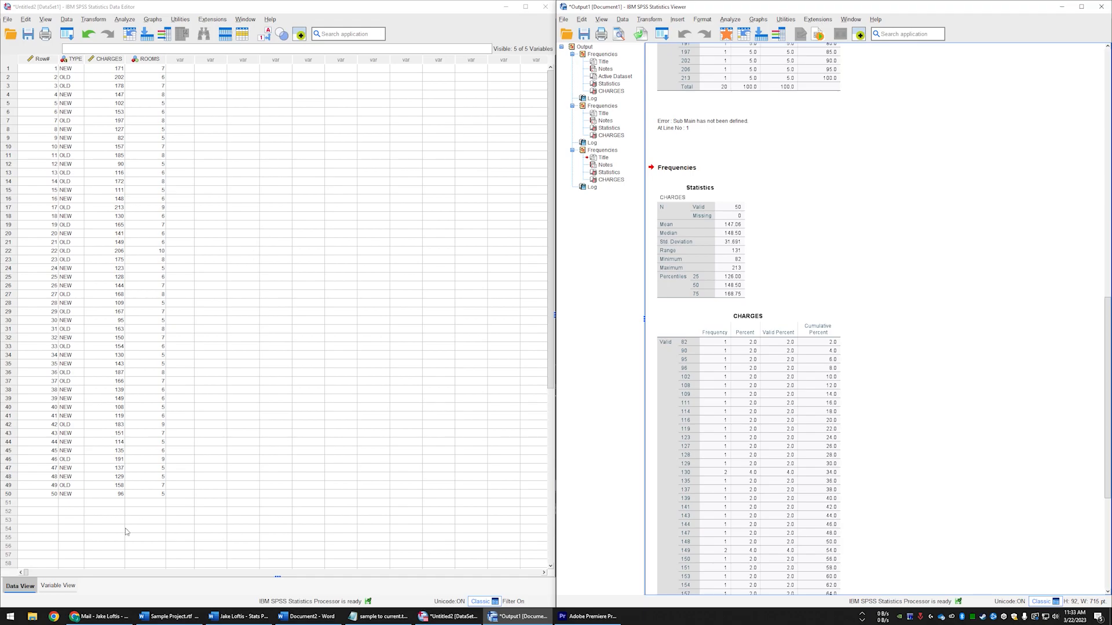
left_click(57, 585)
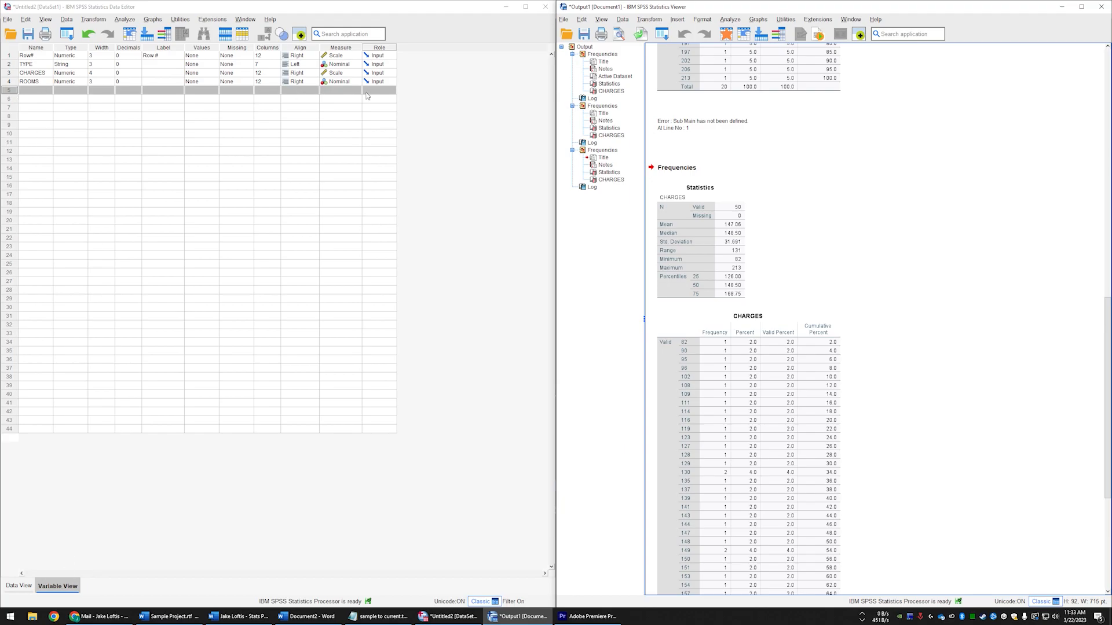
left_click(23, 586)
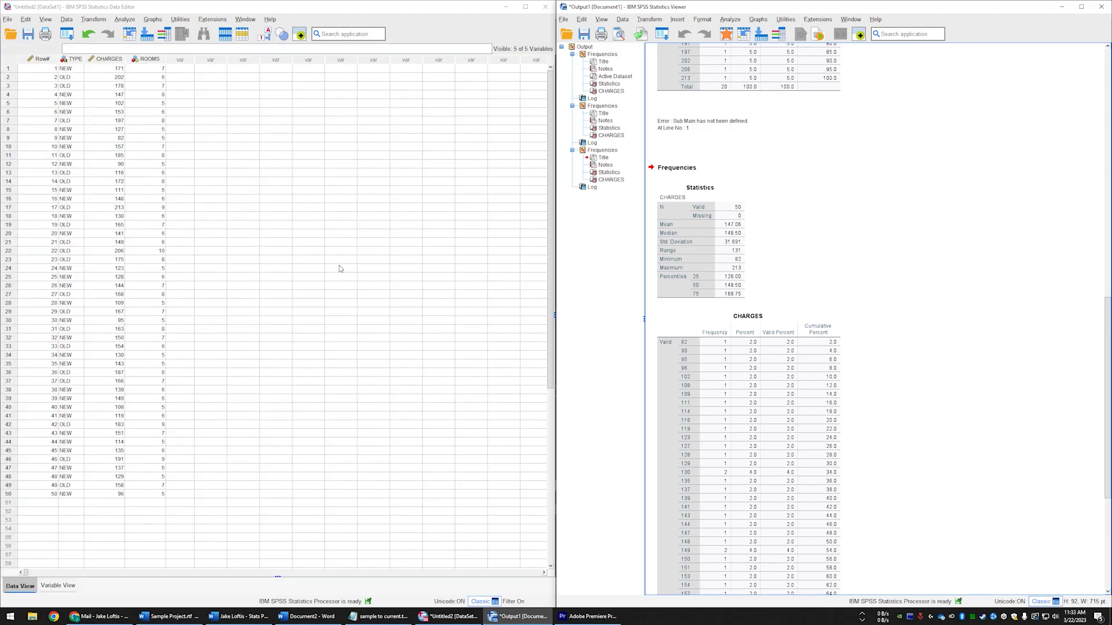